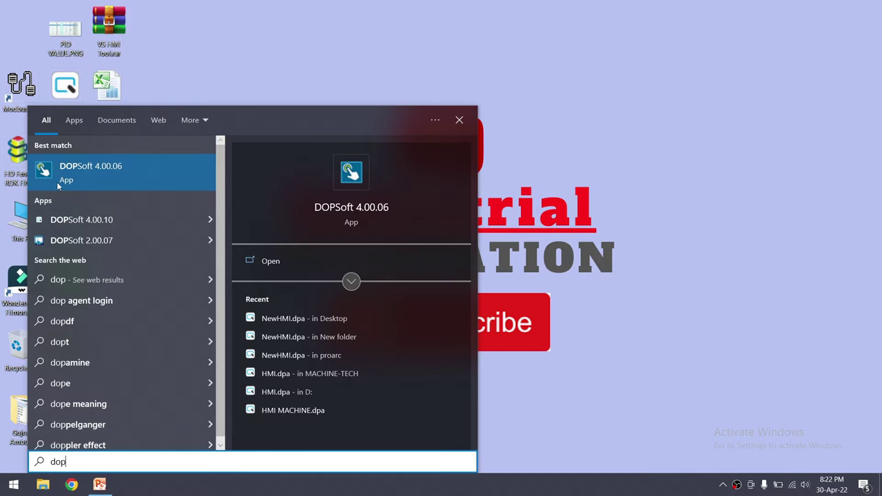
- Open DOPSoft 4.00.06, create a new project for the DOP-100 series 103BQ model, and continue to the communication settings
{"action": "left_click", "coordinate": [106, 172]}
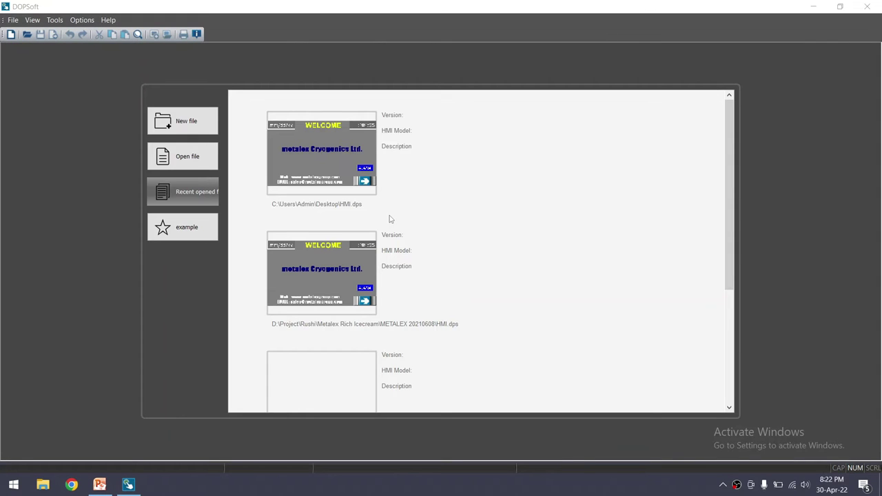
{"action": "left_click", "coordinate": [13, 20]}
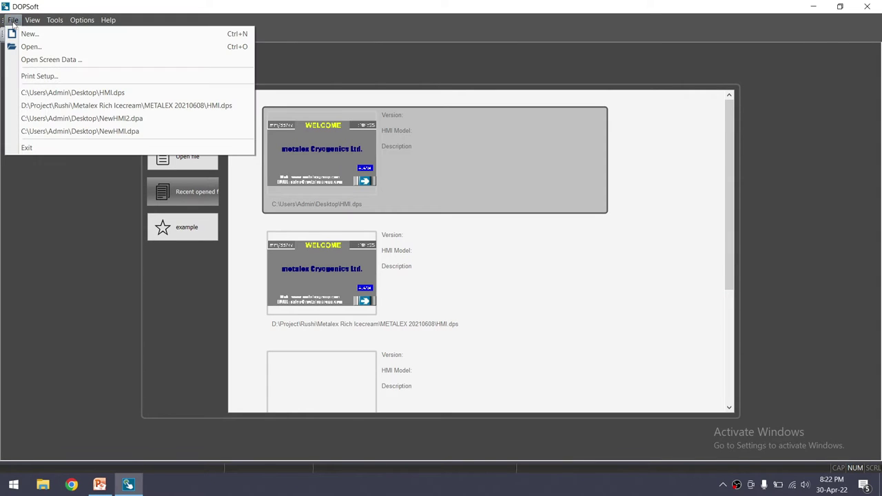
{"action": "left_click", "coordinate": [19, 31]}
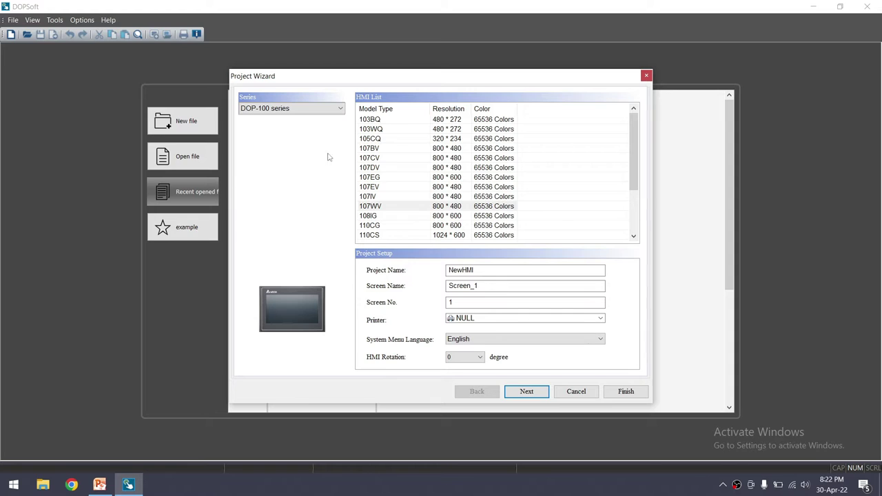
{"action": "left_click", "coordinate": [386, 120]}
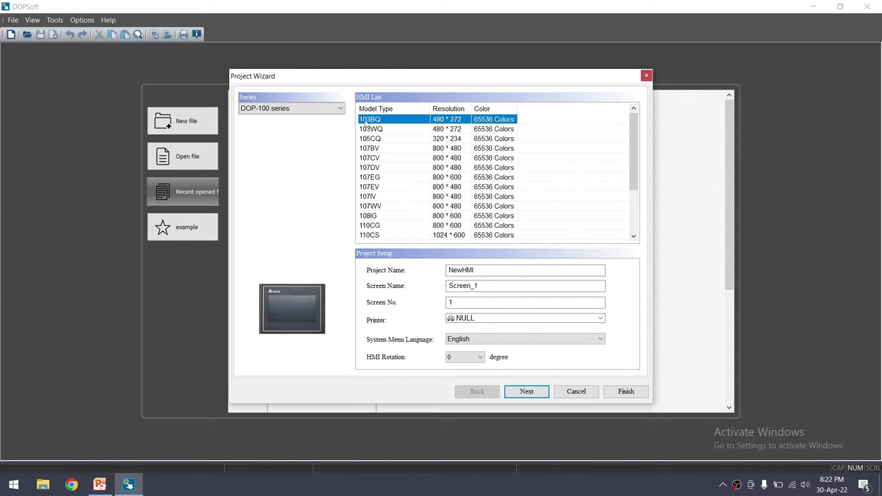
{"action": "left_click", "coordinate": [528, 391]}
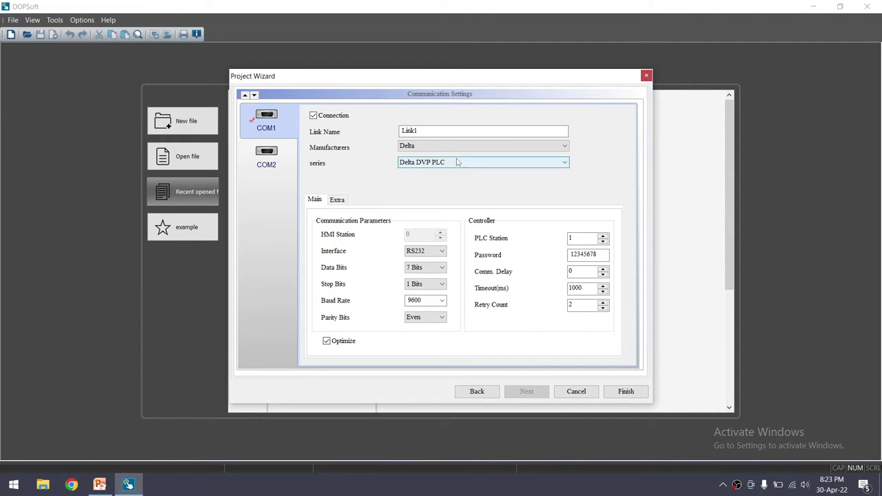
- Configure the COM1 connection Link1 for the Delta DVP PLC series with the RS232 interface
{"action": "left_click", "coordinate": [431, 130]}
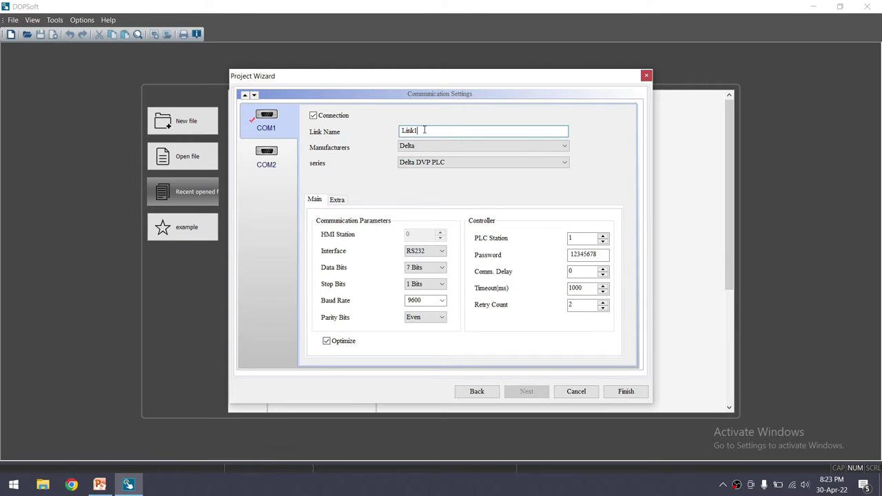
{"action": "left_click_drag", "start_coordinate": [424, 130], "coordinate": [384, 135]}
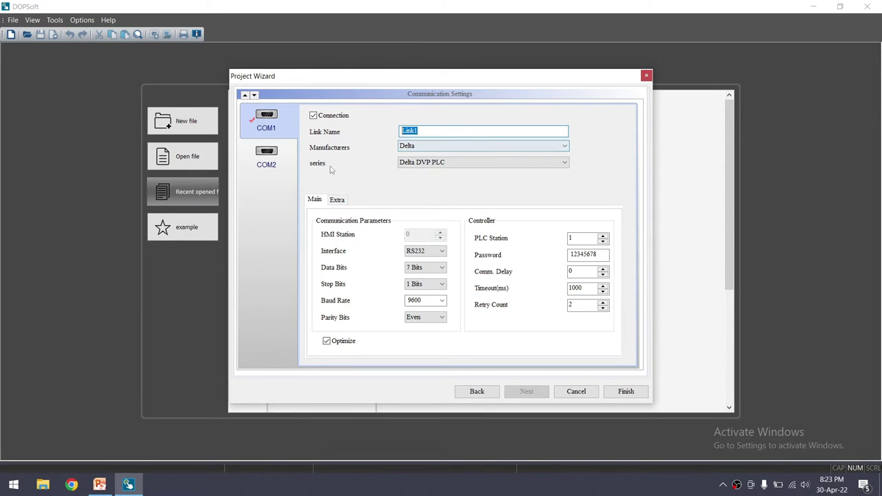
{"action": "left_click", "coordinate": [451, 163]}
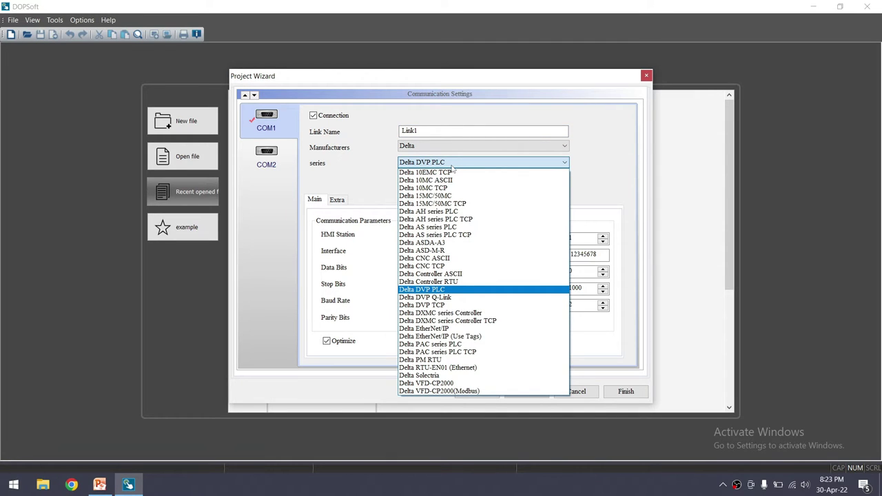
{"action": "left_click", "coordinate": [441, 290]}
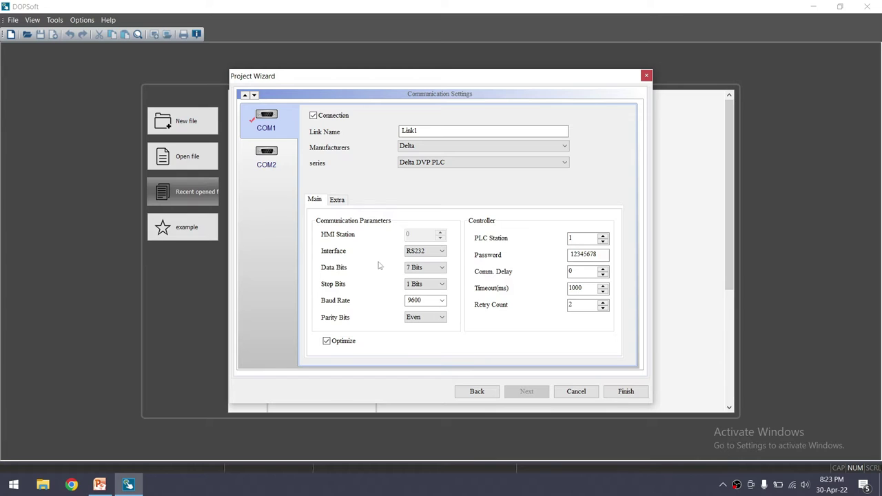
{"action": "left_click", "coordinate": [436, 253]}
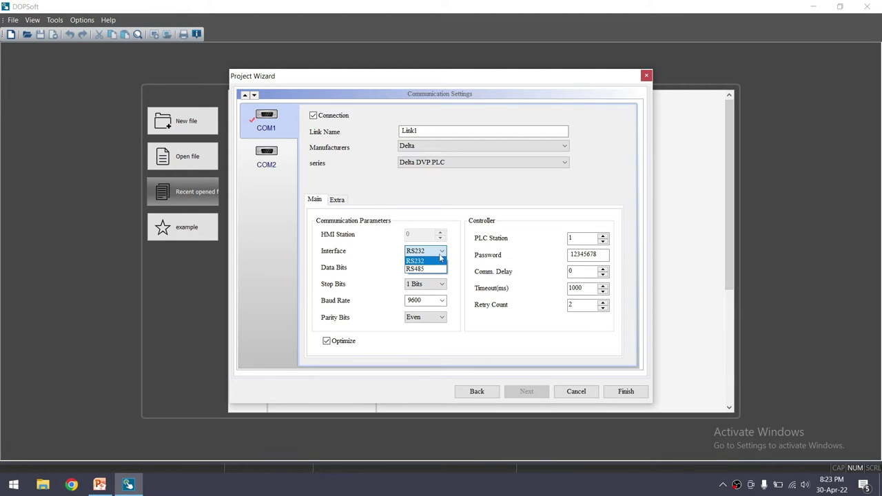
{"action": "left_click", "coordinate": [441, 260]}
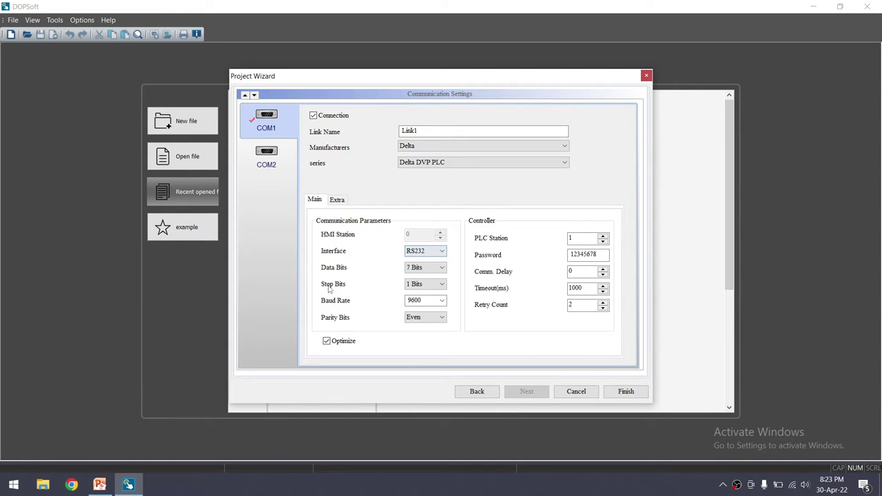
- Switch to PowerPoint to review the RS232 and RS485 wiring slides for the HMI and PLC, and return to DOPSoft
{"action": "left_click", "coordinate": [100, 485]}
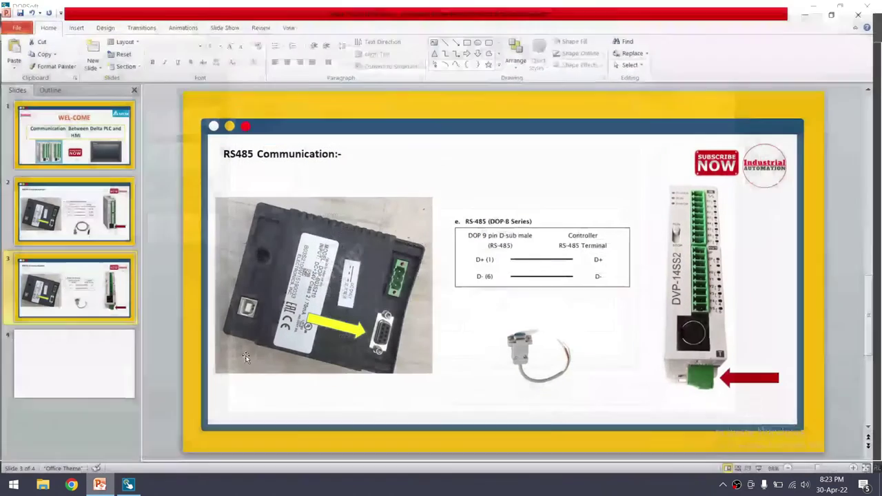
{"action": "left_click", "coordinate": [97, 212]}
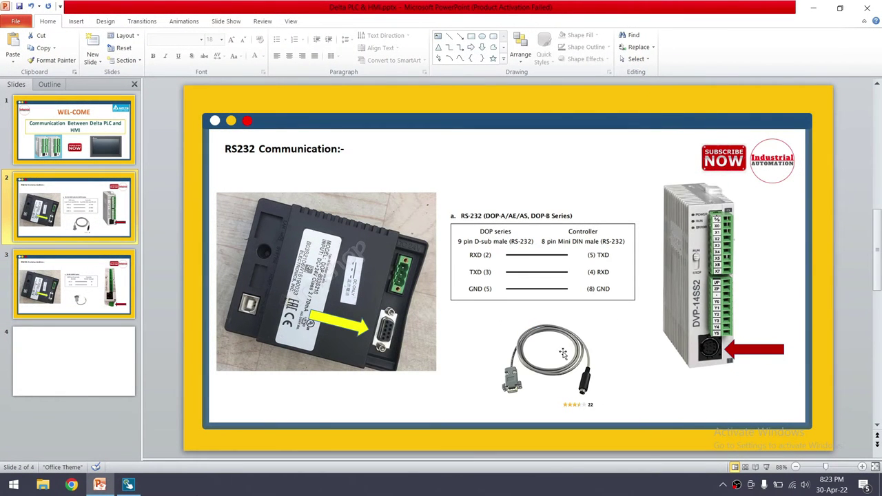
{"action": "left_click", "coordinate": [128, 485]}
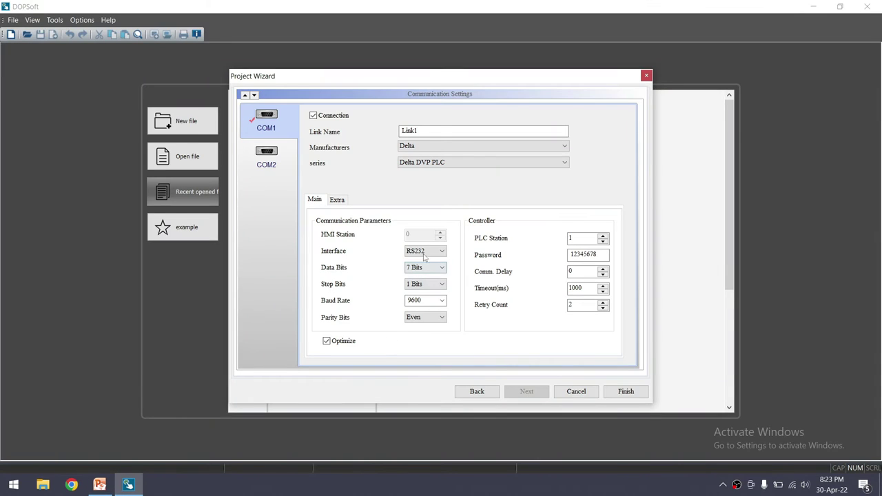
{"action": "left_click", "coordinate": [99, 485]}
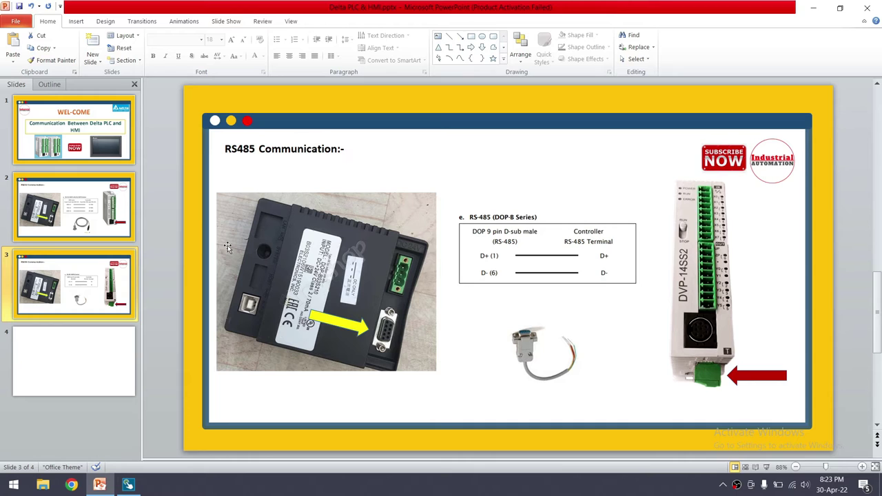
{"action": "left_click", "coordinate": [127, 484]}
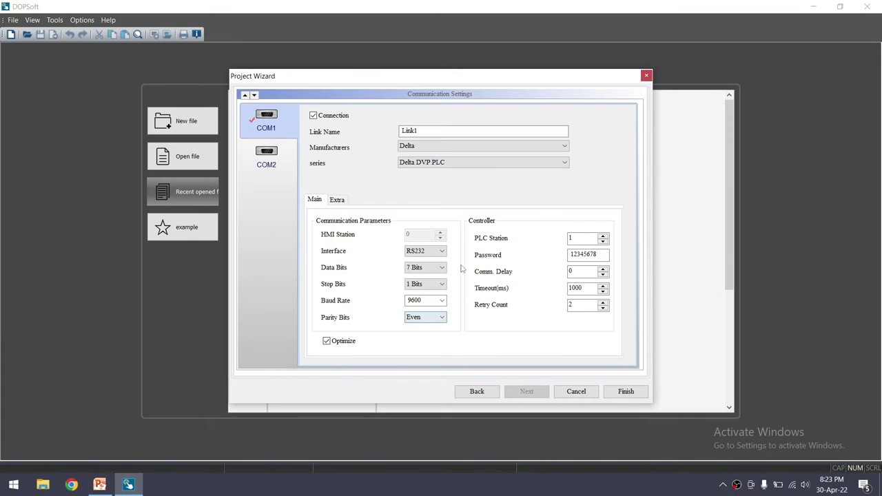
- Set the COM1 interface to RS485 and finish the project wizard
{"action": "left_click", "coordinate": [442, 250]}
{"action": "left_click", "coordinate": [428, 269]}
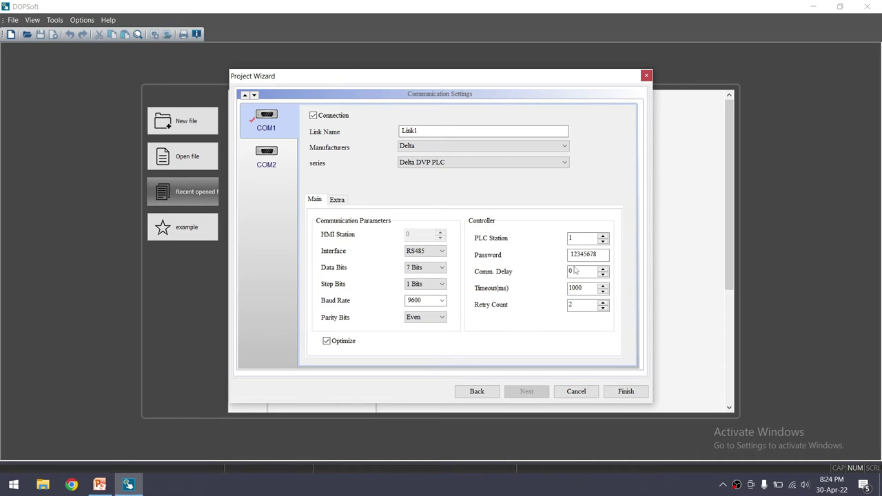
{"action": "left_click", "coordinate": [625, 393]}
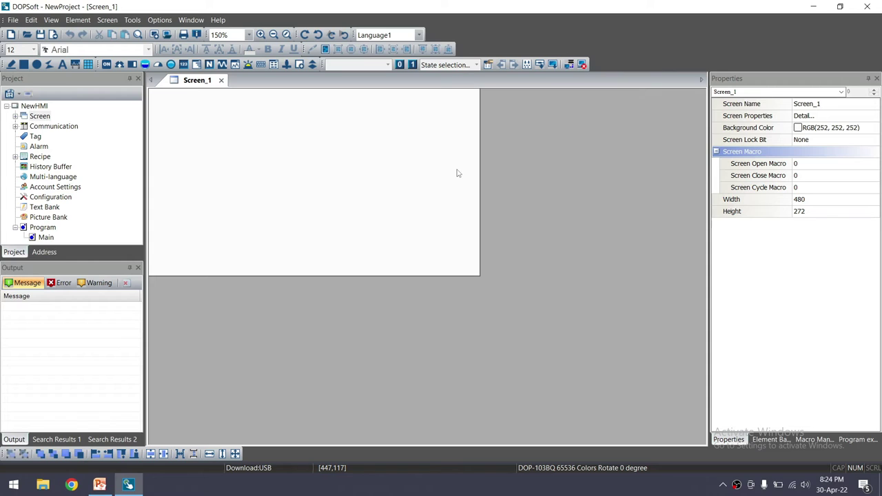
- Draw a Maintained button about 111 by 45 pixels in the upper-left area of Screen_1
{"action": "left_click", "coordinate": [78, 20]}
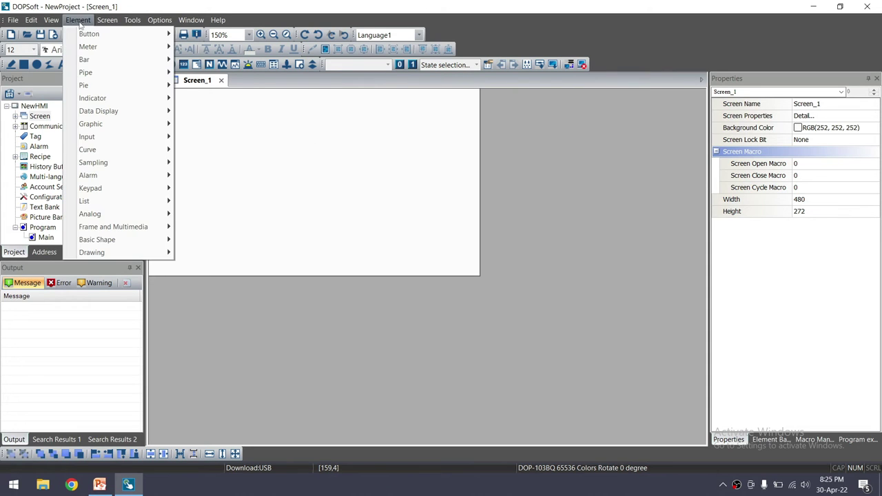
{"action": "mouse_move", "coordinate": [98, 36]}
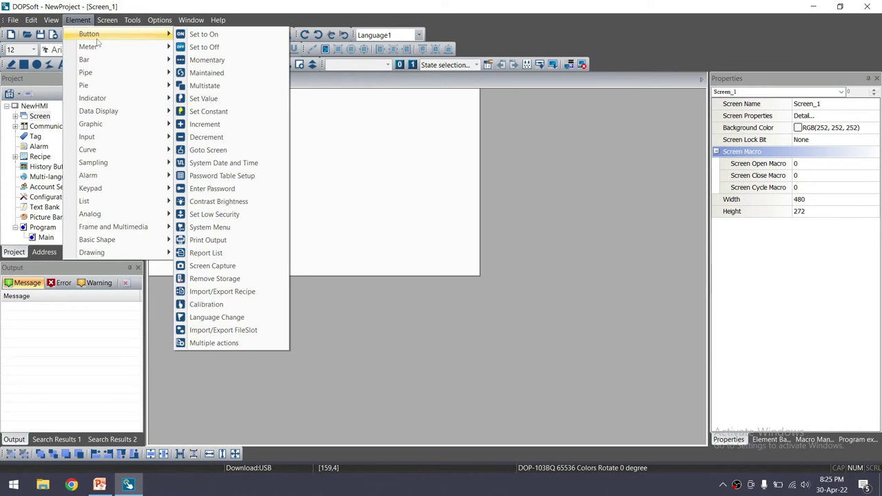
{"action": "left_click", "coordinate": [224, 75]}
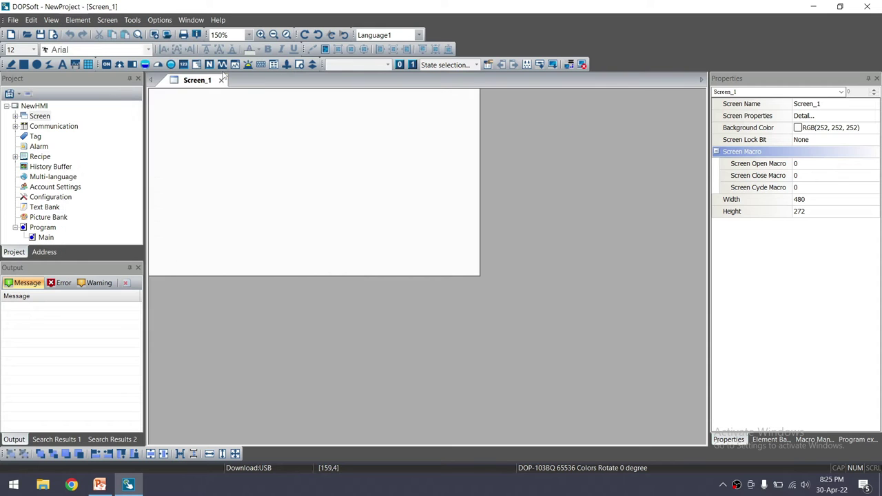
{"action": "left_click_drag", "start_coordinate": [205, 129], "coordinate": [281, 159]}
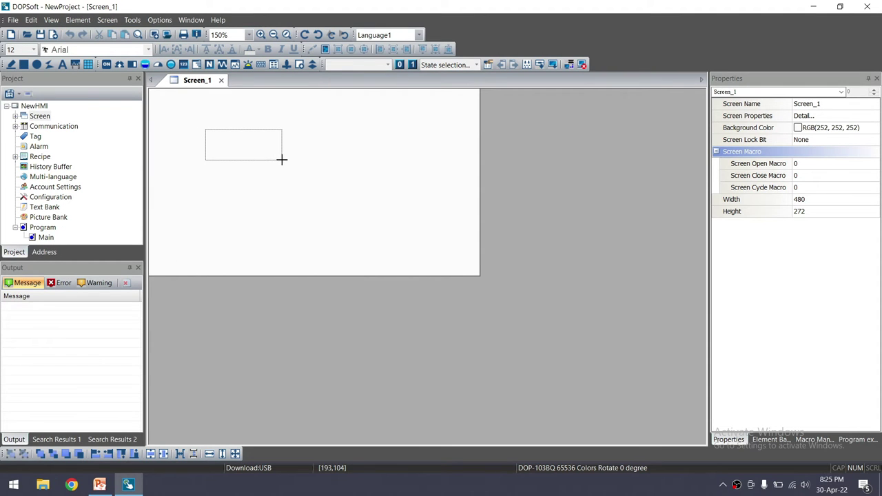
- Set both the write address and the read address of the maintained button to {Link1}1@M0
{"action": "double_click", "coordinate": [240, 146]}
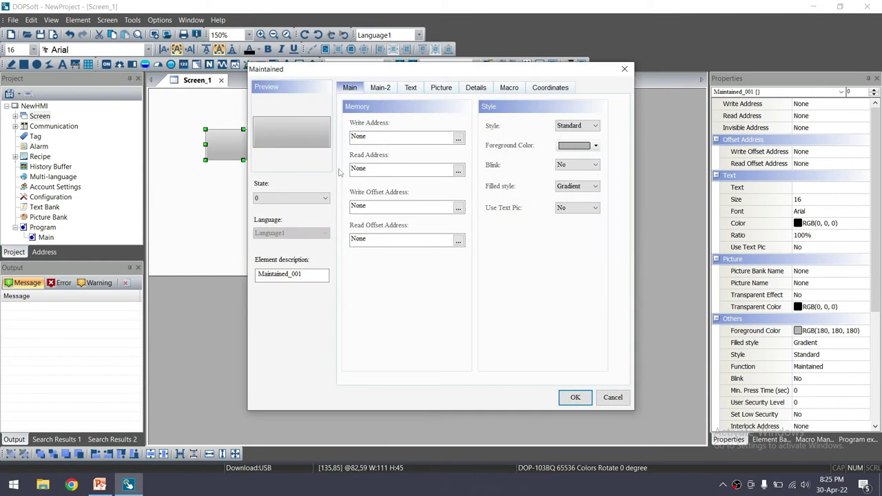
{"action": "left_click", "coordinate": [457, 138]}
{"action": "left_click", "coordinate": [409, 140]}
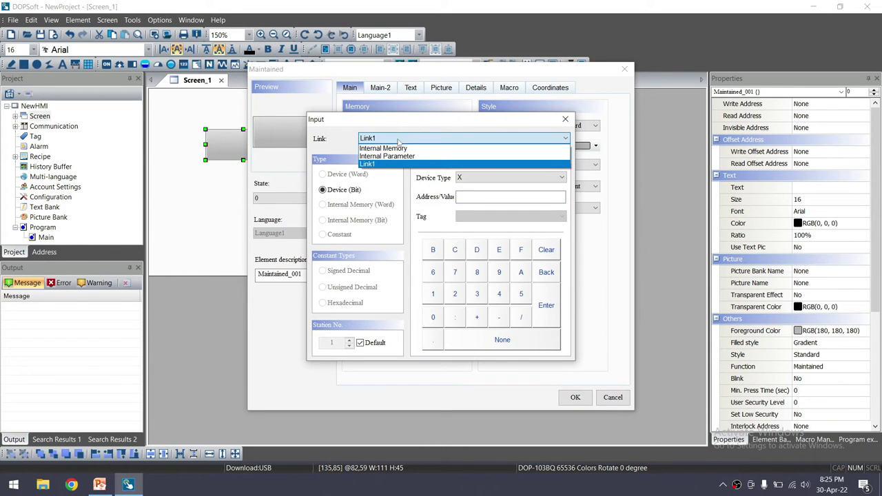
{"action": "left_click", "coordinate": [372, 165]}
{"action": "left_click", "coordinate": [481, 180]}
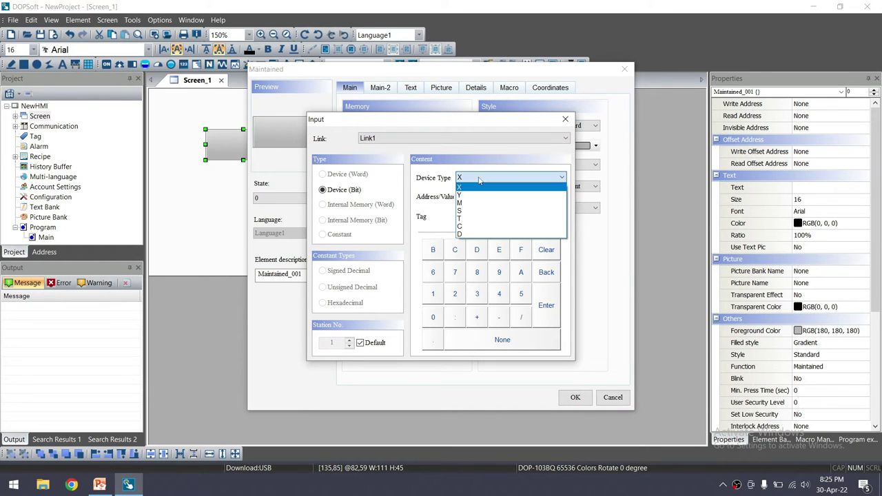
{"action": "left_click", "coordinate": [480, 202]}
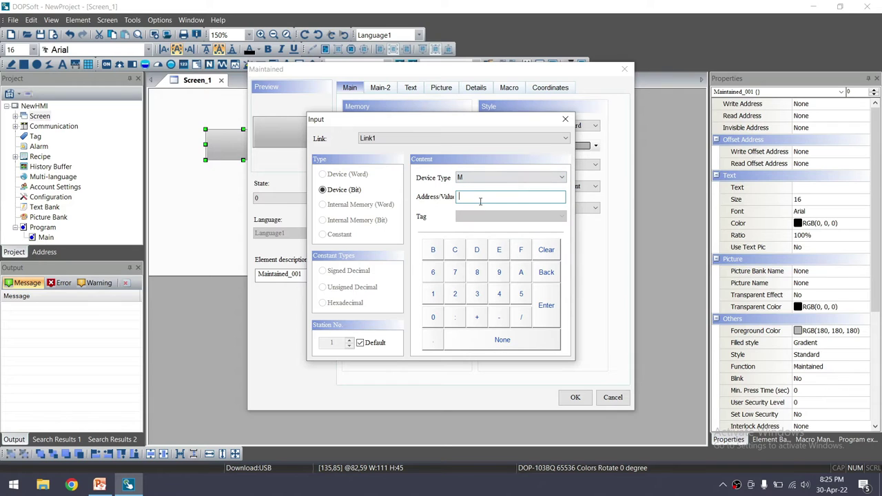
{"action": "left_click", "coordinate": [542, 321]}
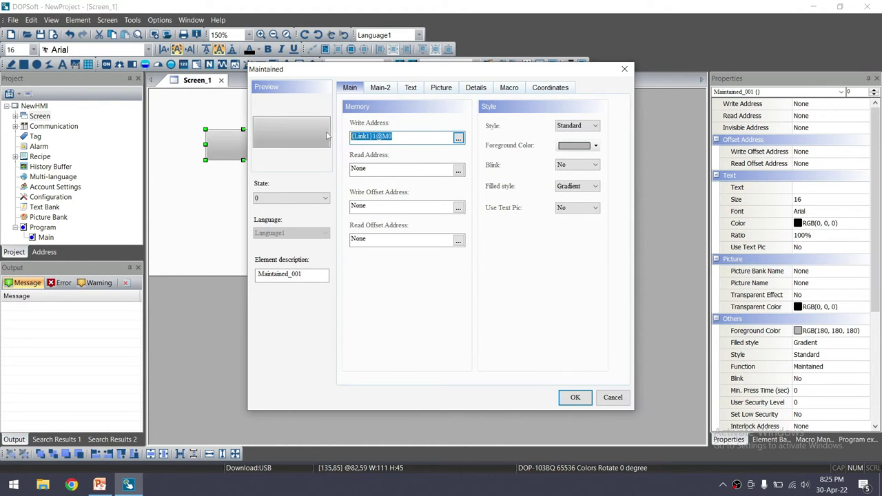
{"action": "key", "text": "Tab"}
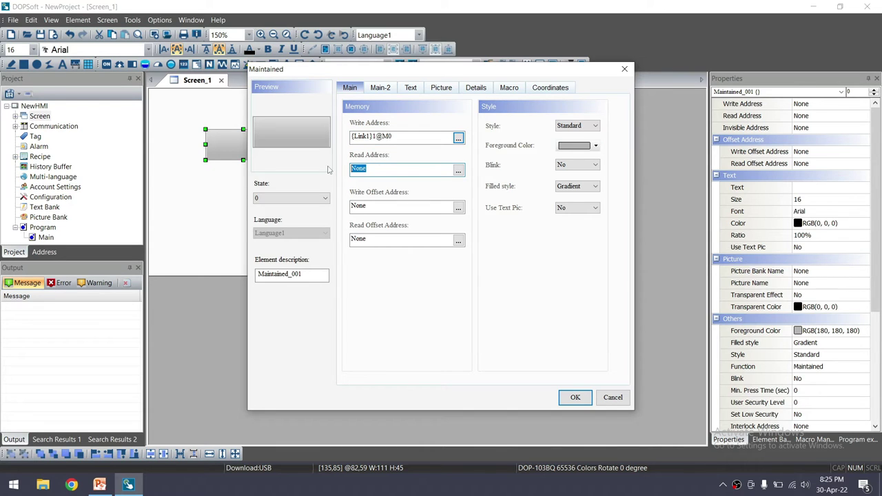
{"action": "type", "text": "{Link1}1@M0"}
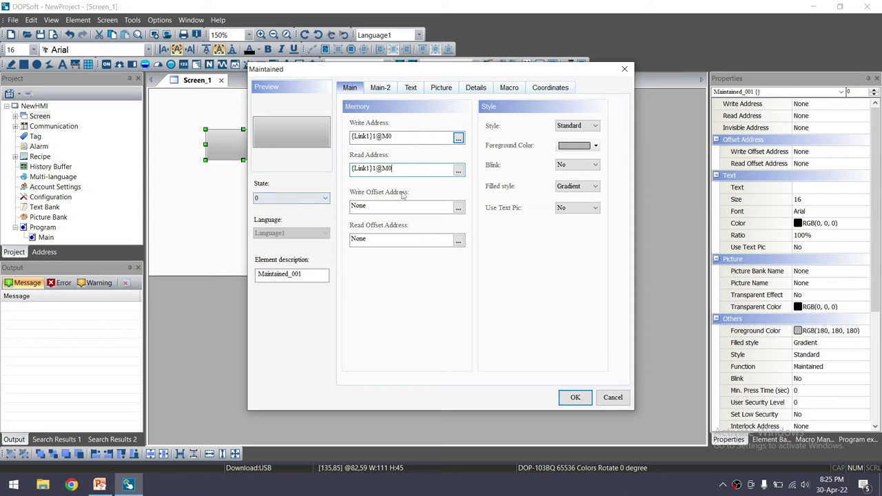
- Set the maintained button's foreground color for state 1 to bright yellow-green
{"action": "left_click", "coordinate": [290, 198]}
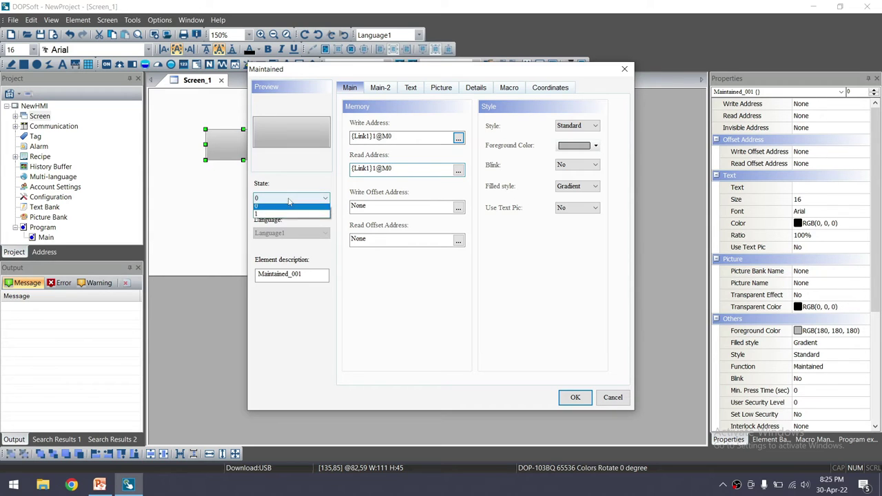
{"action": "left_click", "coordinate": [288, 218]}
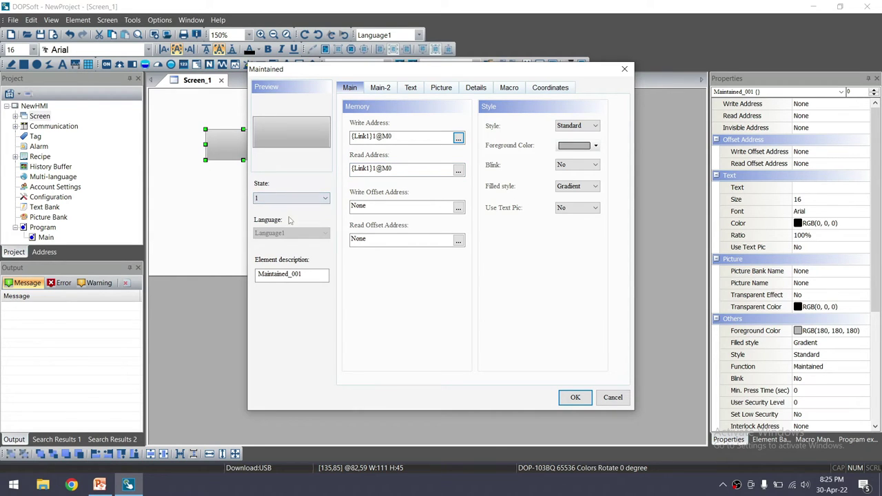
{"action": "left_click", "coordinate": [577, 146]}
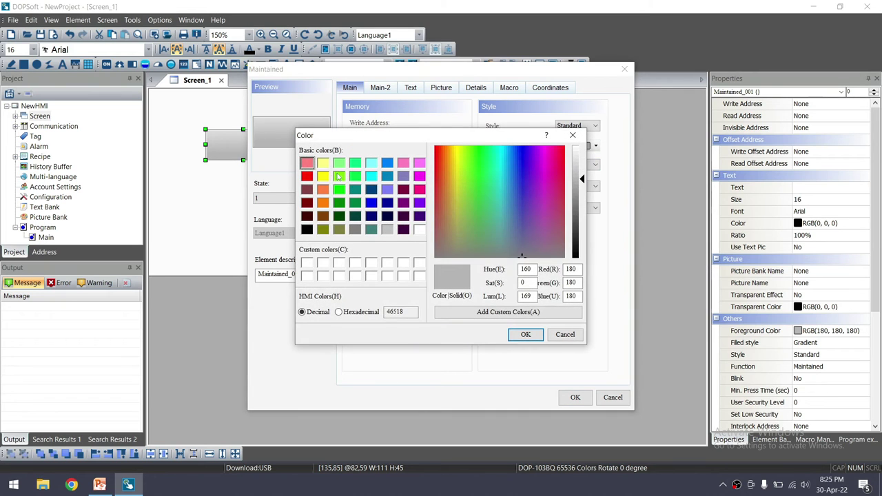
{"action": "left_click", "coordinate": [338, 176]}
{"action": "left_click", "coordinate": [525, 334]}
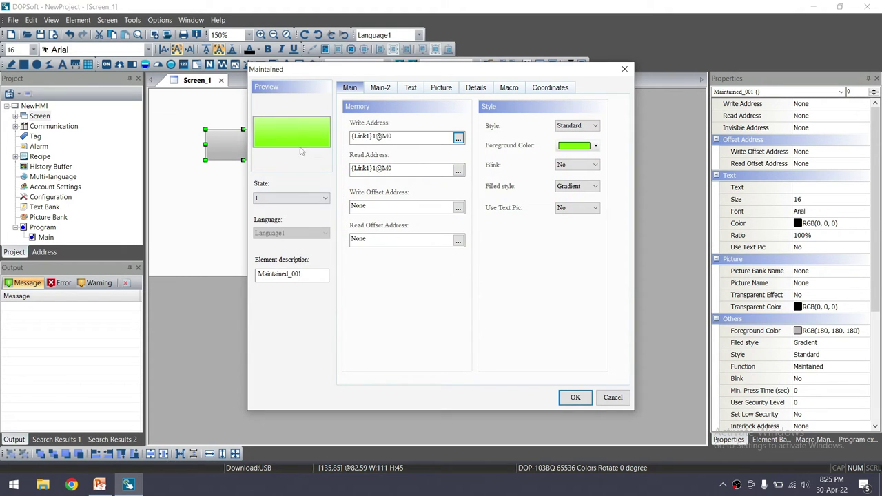
- Enter ON as the maintained button's text for state 1
{"action": "left_click", "coordinate": [410, 88]}
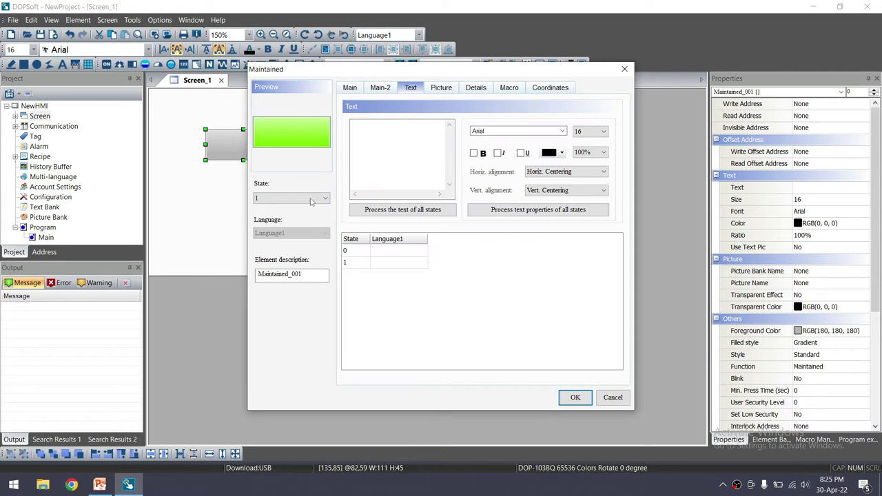
{"action": "left_click", "coordinate": [371, 137]}
{"action": "type", "text": "ON"}
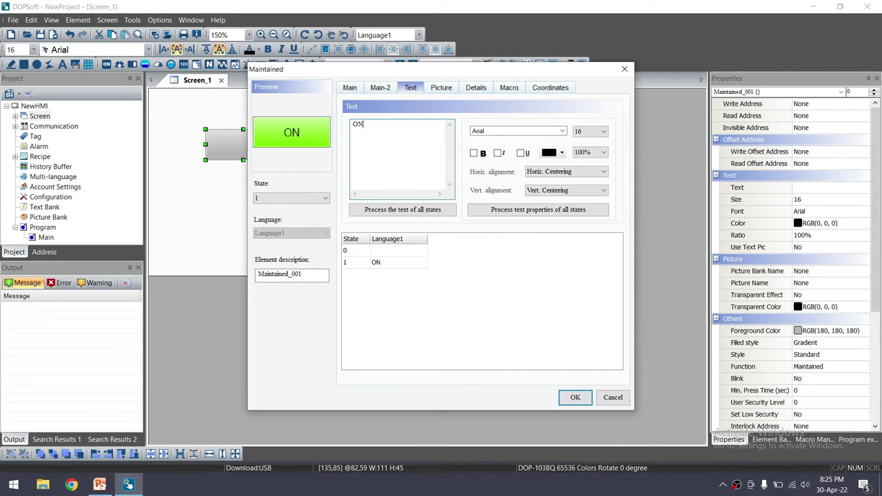
- Enter OFF as the maintained button's text for state 0, review its addresses and apply the button settings
{"action": "left_click", "coordinate": [400, 251]}
{"action": "left_click", "coordinate": [396, 126]}
{"action": "type", "text": "OFF"}
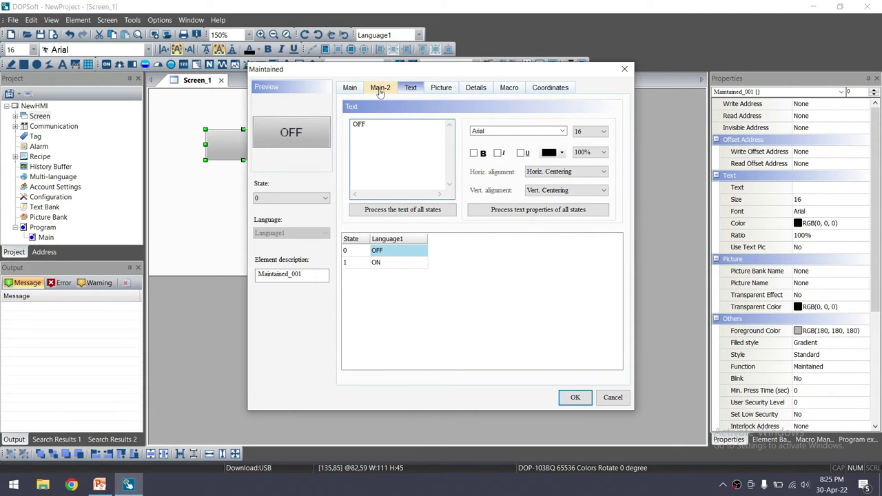
{"action": "left_click", "coordinate": [350, 89]}
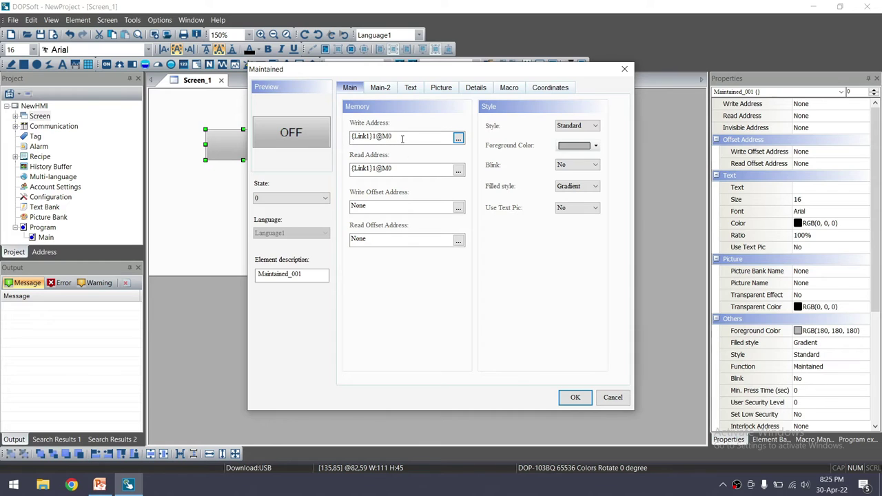
{"action": "left_click", "coordinate": [398, 136]}
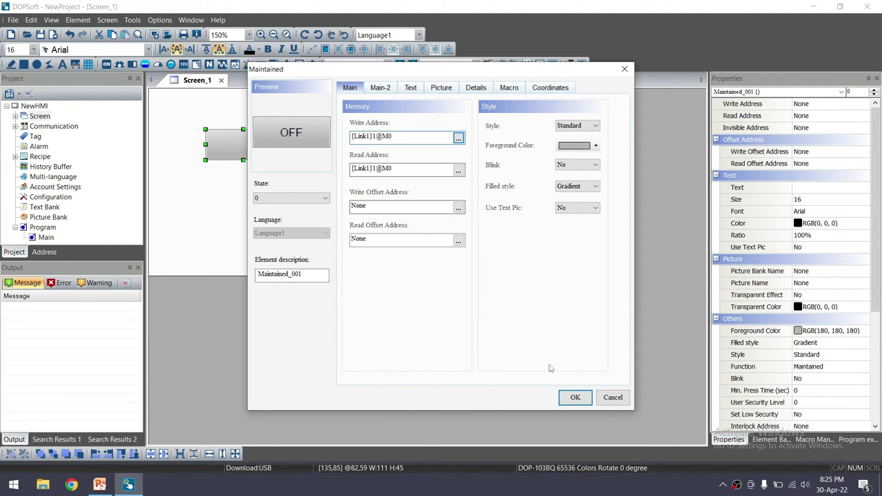
{"action": "left_click", "coordinate": [574, 398]}
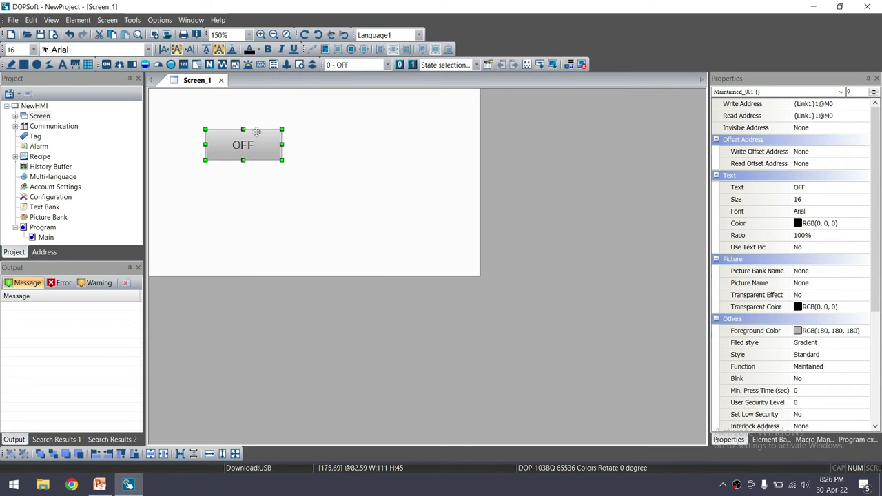
- Save the project to the Desktop as NewHMI2.dpa
{"action": "left_click", "coordinate": [39, 36]}
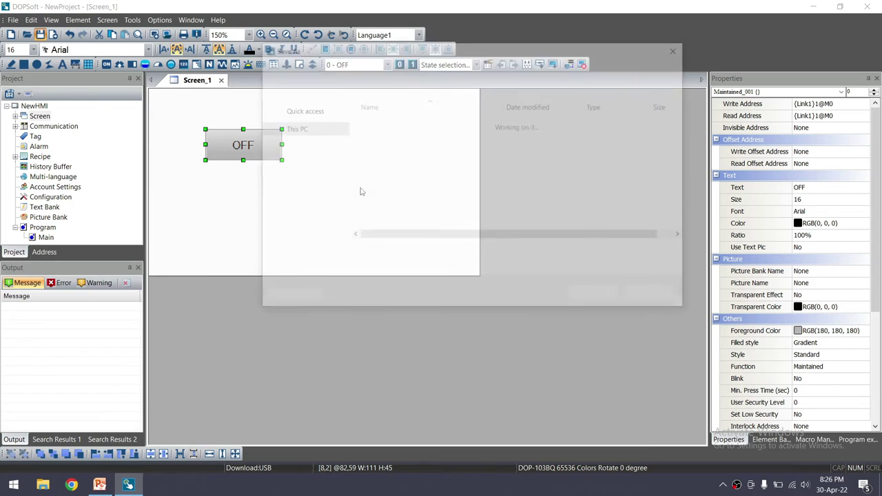
{"action": "left_click", "coordinate": [310, 112]}
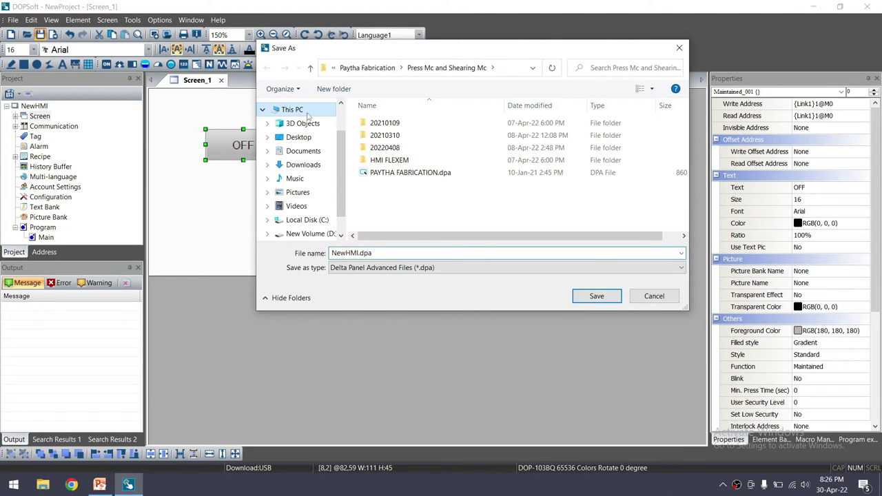
{"action": "left_click", "coordinate": [299, 137]}
{"action": "left_click", "coordinate": [381, 253]}
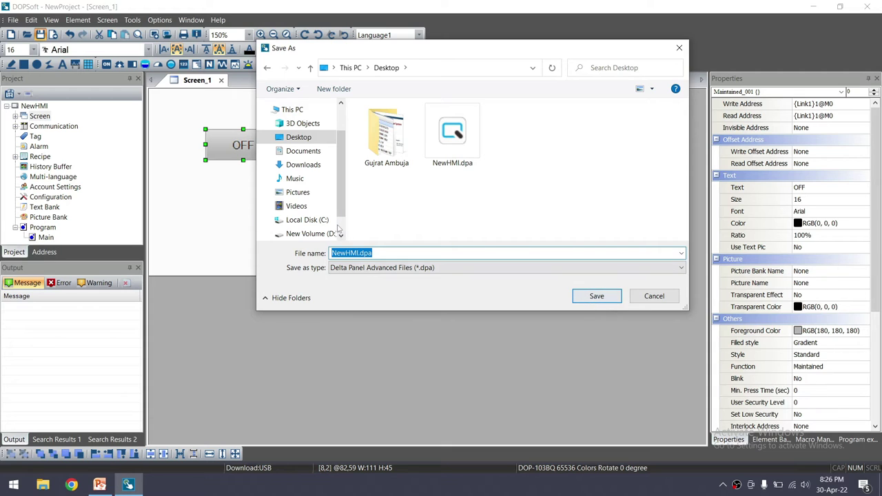
{"action": "left_click", "coordinate": [359, 252]}
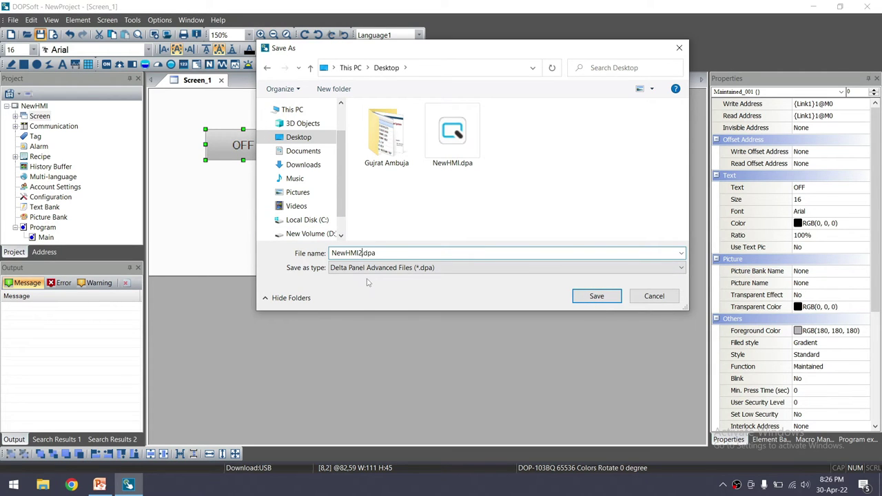
{"action": "left_click", "coordinate": [584, 298]}
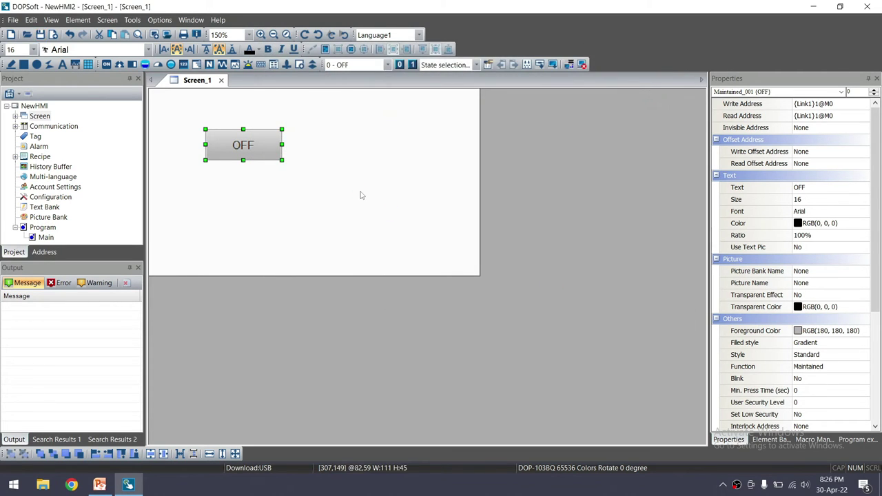
- Draw a Multistate Indicator about 37 by 33 pixels to the right of the OFF button on Screen_1
{"action": "left_click", "coordinate": [360, 195]}
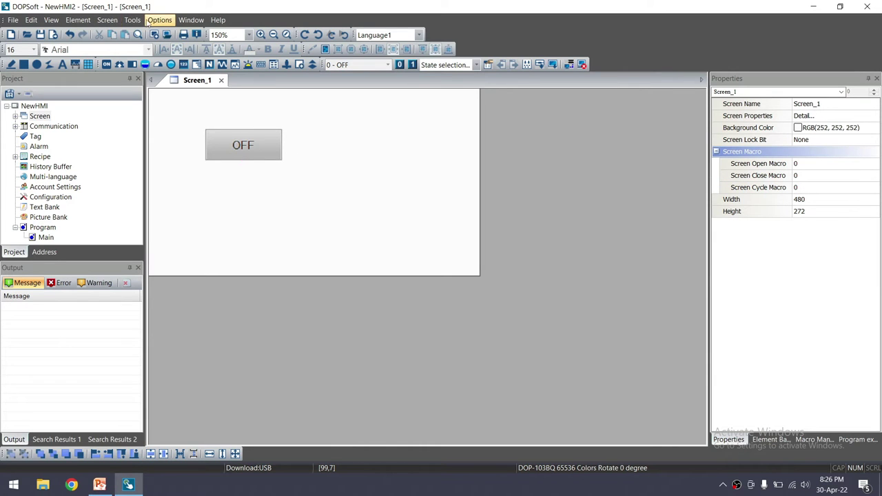
{"action": "left_click", "coordinate": [133, 19]}
{"action": "mouse_move", "coordinate": [114, 23]}
{"action": "mouse_move", "coordinate": [77, 19]}
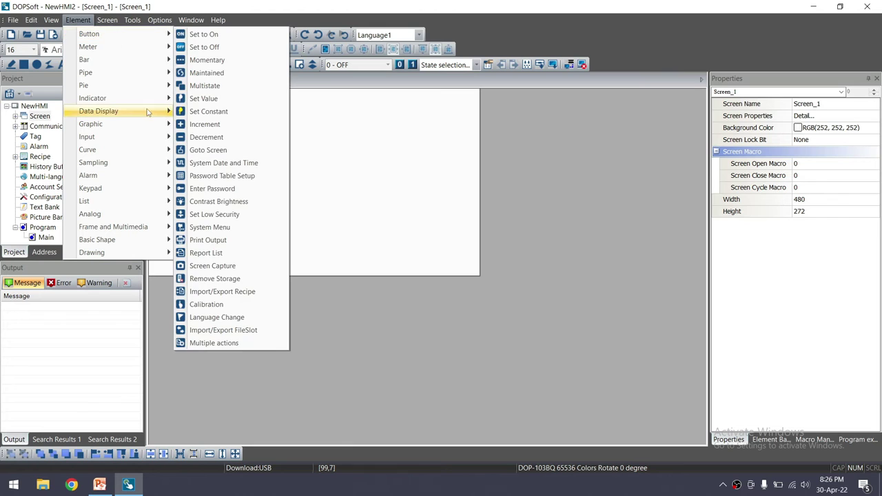
{"action": "mouse_move", "coordinate": [151, 101]}
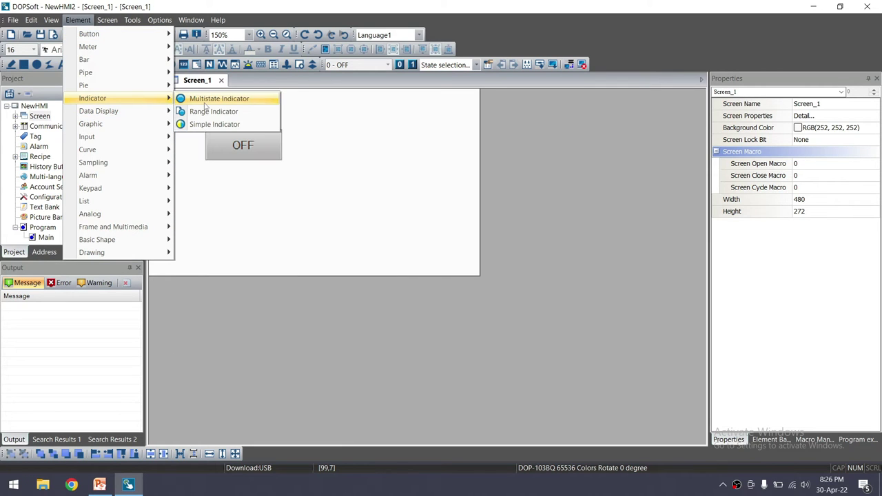
{"action": "left_click", "coordinate": [209, 102]}
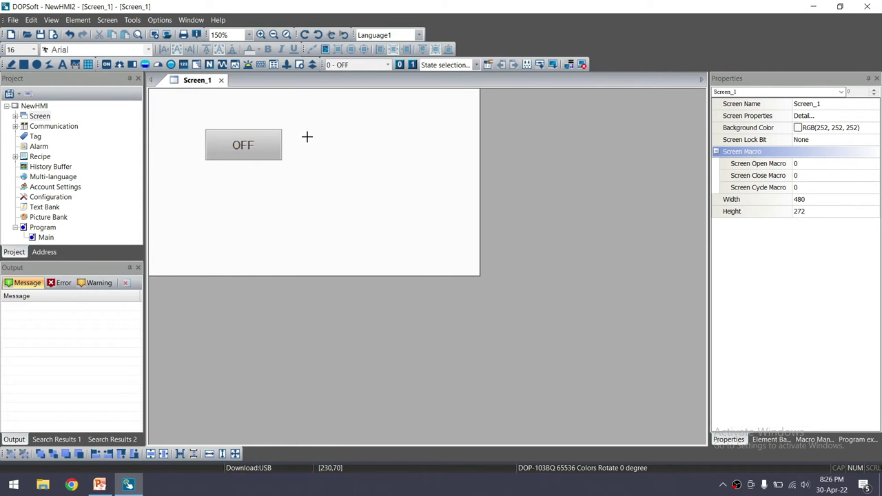
{"action": "left_click_drag", "start_coordinate": [308, 136], "coordinate": [342, 149]}
- Set the multistate indicator's read address to {Link1}1@Y0
{"action": "double_click", "coordinate": [342, 149]}
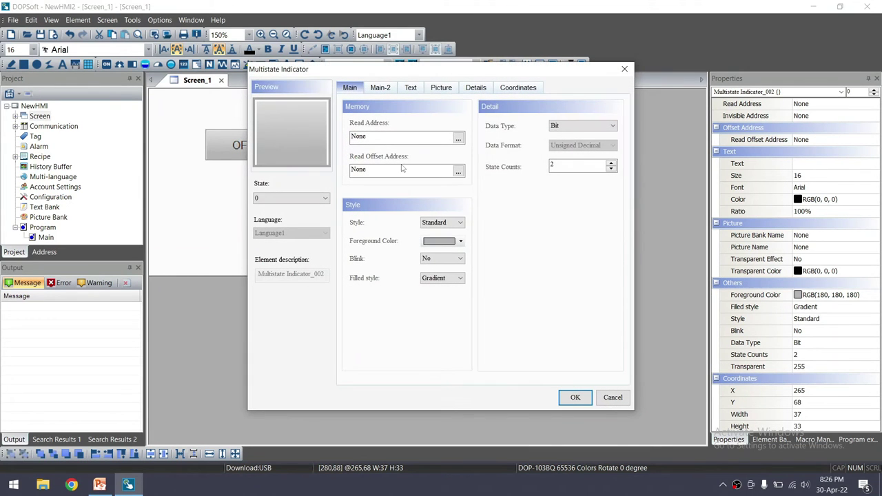
{"action": "left_click", "coordinate": [458, 139]}
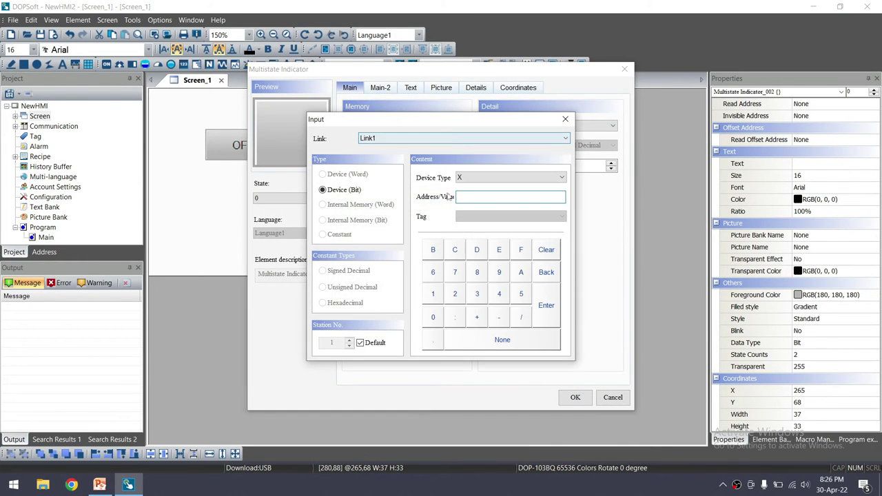
{"action": "left_click", "coordinate": [477, 178]}
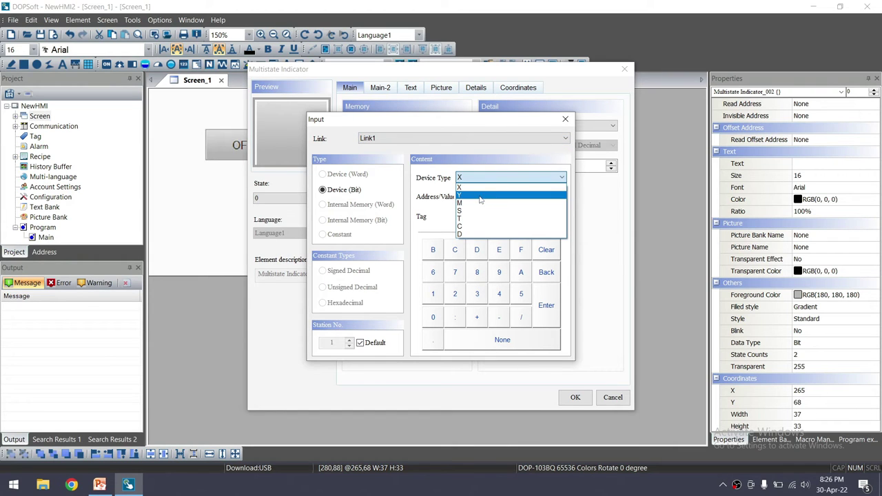
{"action": "left_click", "coordinate": [481, 195]}
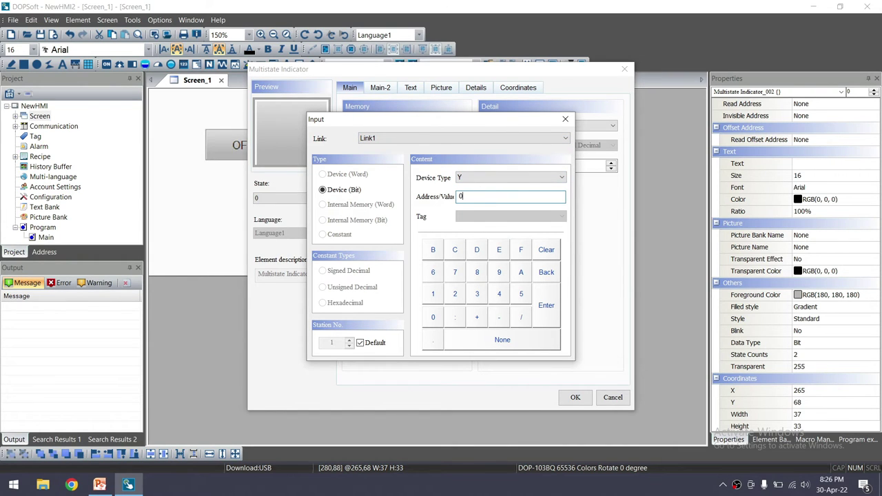
{"action": "left_click", "coordinate": [546, 306]}
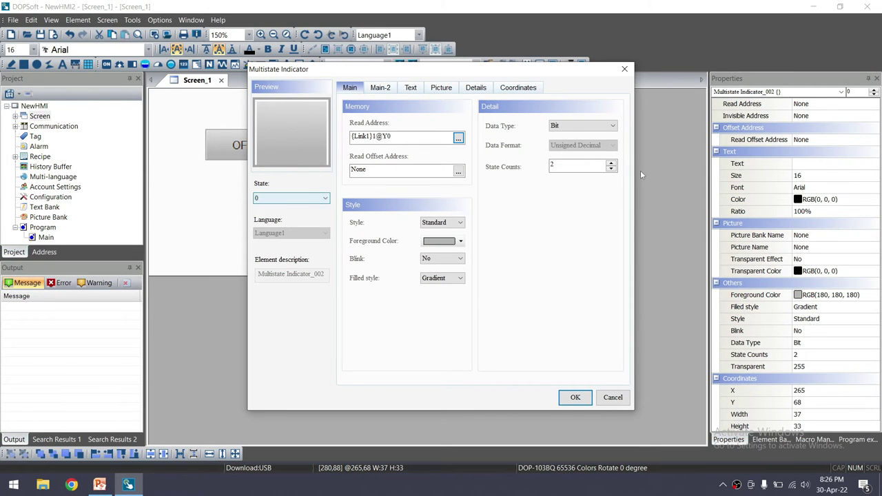
- Set the indicator's foreground color to red for state 0 and bright green for state 1, and apply the settings
{"action": "left_click", "coordinate": [441, 242]}
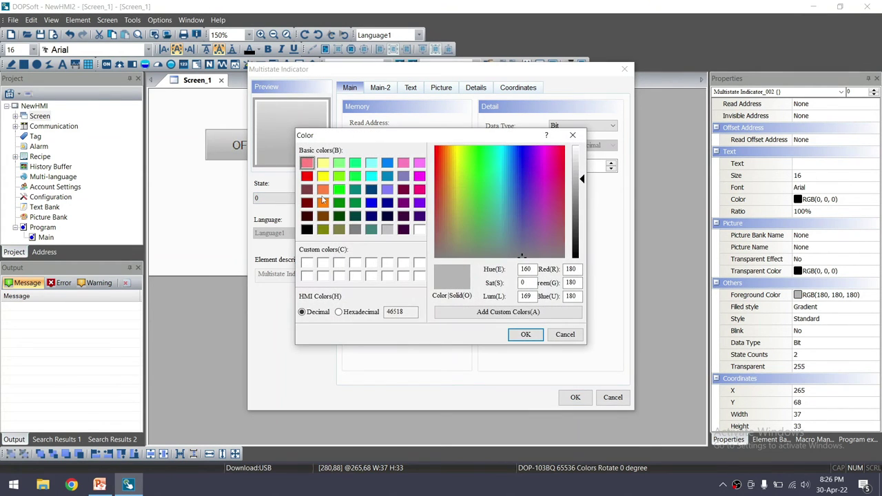
{"action": "left_click", "coordinate": [307, 176]}
{"action": "left_click", "coordinate": [524, 337]}
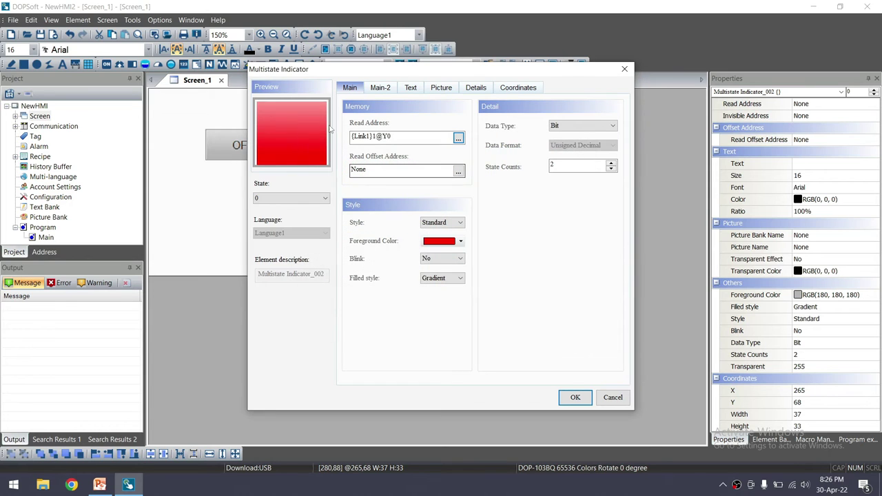
{"action": "left_click", "coordinate": [291, 198]}
{"action": "left_click", "coordinate": [293, 218]}
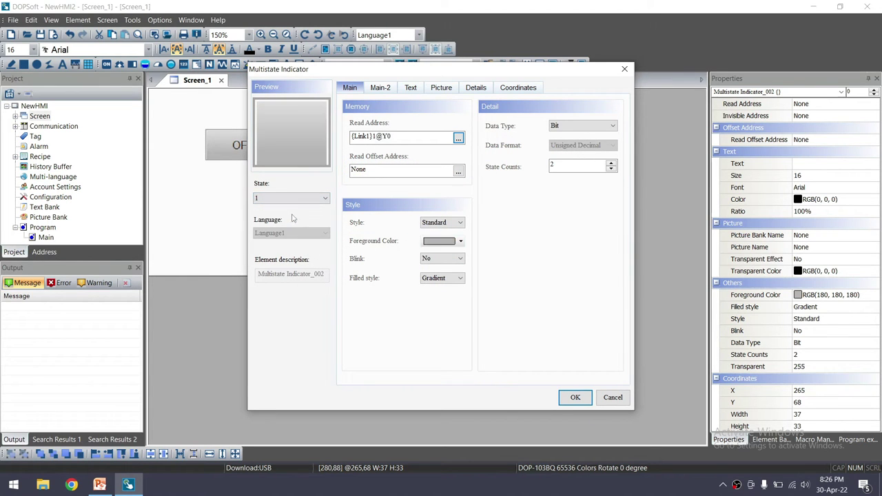
{"action": "left_click", "coordinate": [460, 240]}
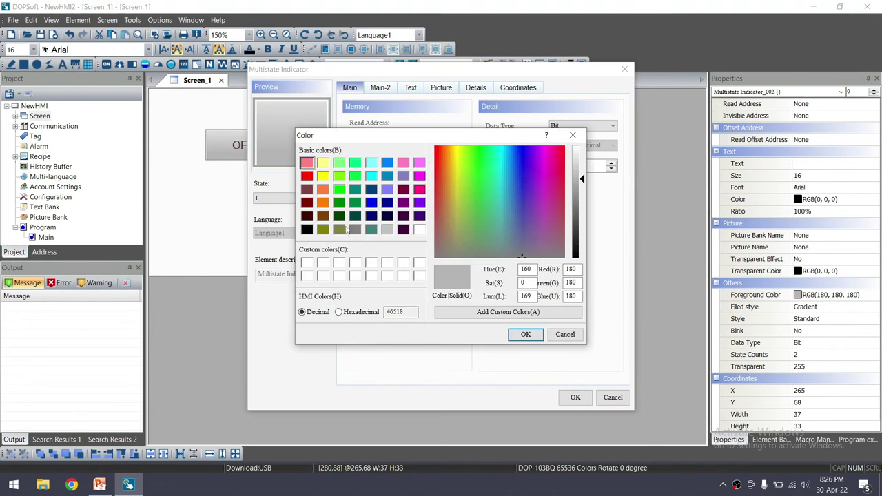
{"action": "left_click", "coordinate": [338, 190]}
{"action": "left_click", "coordinate": [537, 338]}
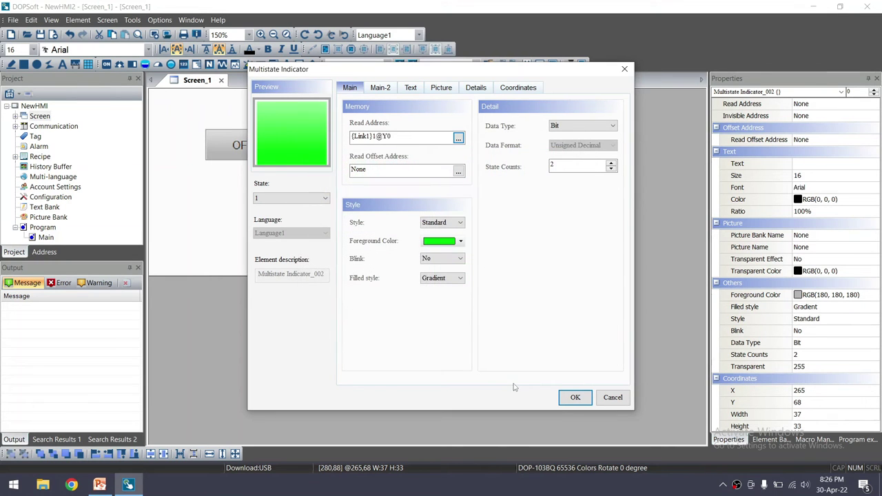
{"action": "left_click", "coordinate": [574, 398]}
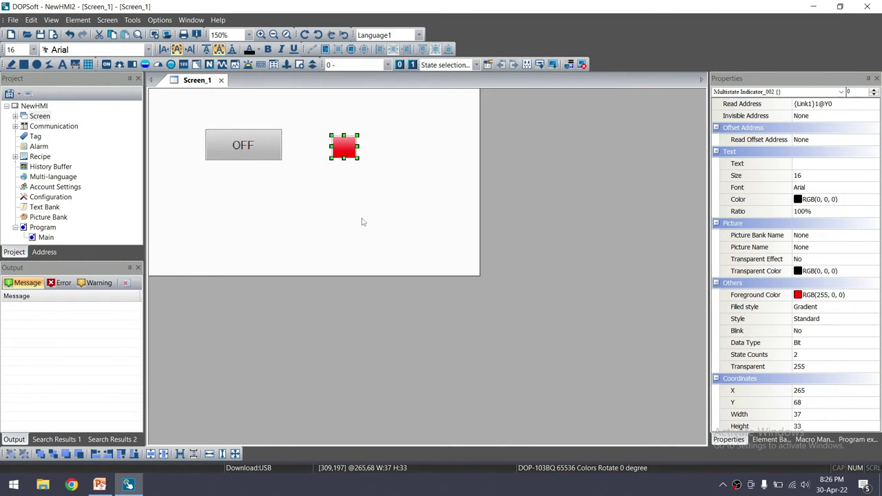
- Move the red indicator closer to the OFF button, roughly level with its center
{"action": "left_click", "coordinate": [356, 203]}
{"action": "left_click", "coordinate": [345, 148]}
{"action": "double_click", "coordinate": [346, 147]}
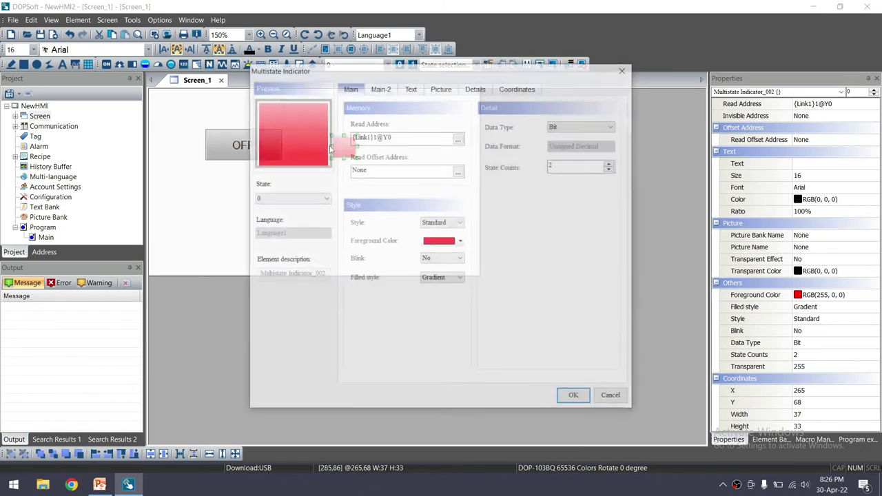
{"action": "left_click", "coordinate": [574, 396]}
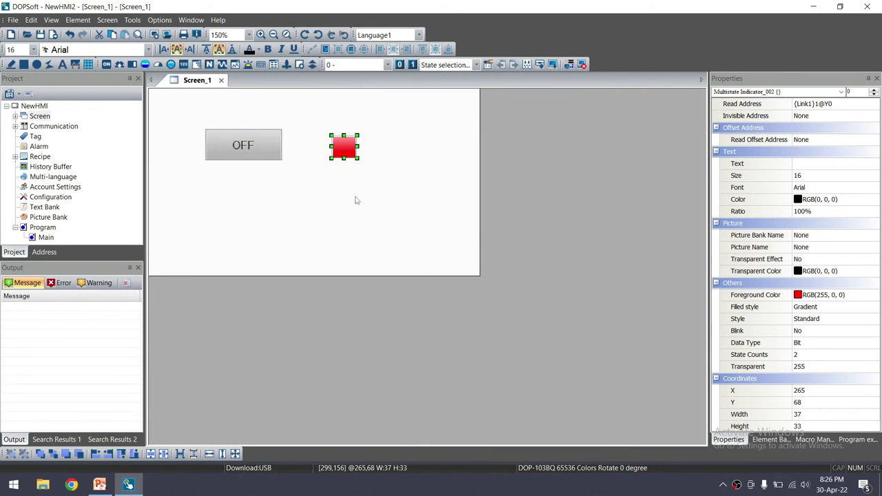
{"action": "left_click_drag", "start_coordinate": [342, 147], "coordinate": [317, 144]}
{"action": "left_click", "coordinate": [333, 174]}
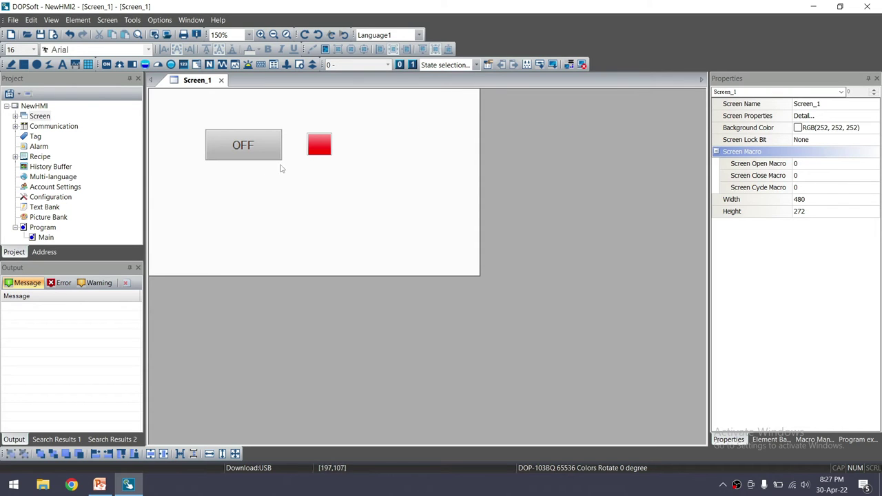
- Compile the HMI project and start downloading it to the panel
{"action": "left_click", "coordinate": [553, 65]}
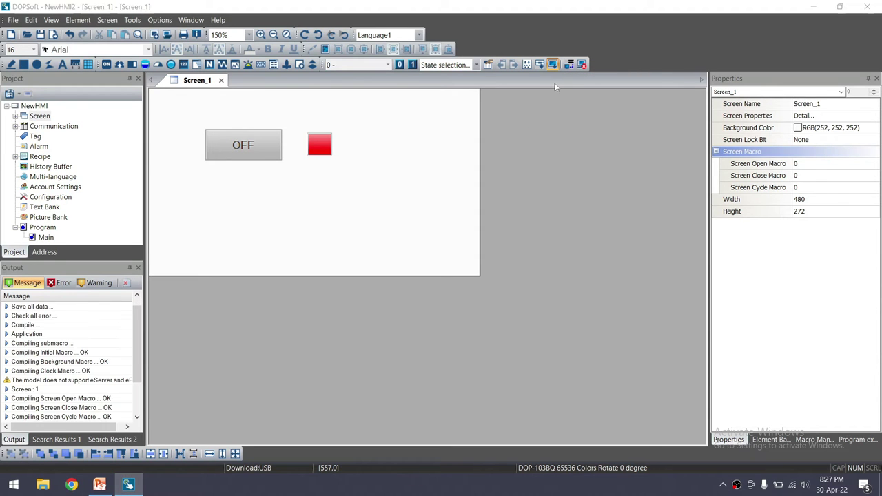
{"action": "key", "text": "alt+Tab"}
{"action": "key", "text": "alt+Tab"}
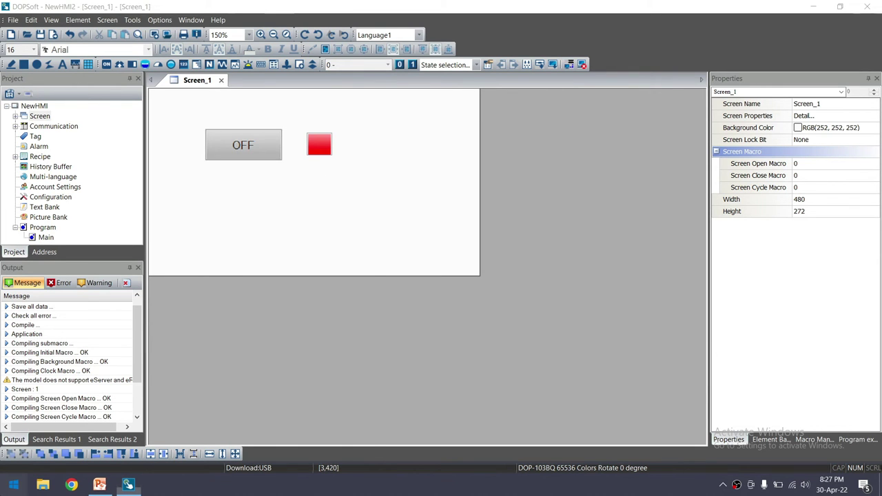
- Find and open WPLSoft 2.50 to prepare the PLC program
{"action": "left_click", "coordinate": [14, 484]}
{"action": "key", "text": "Escape"}
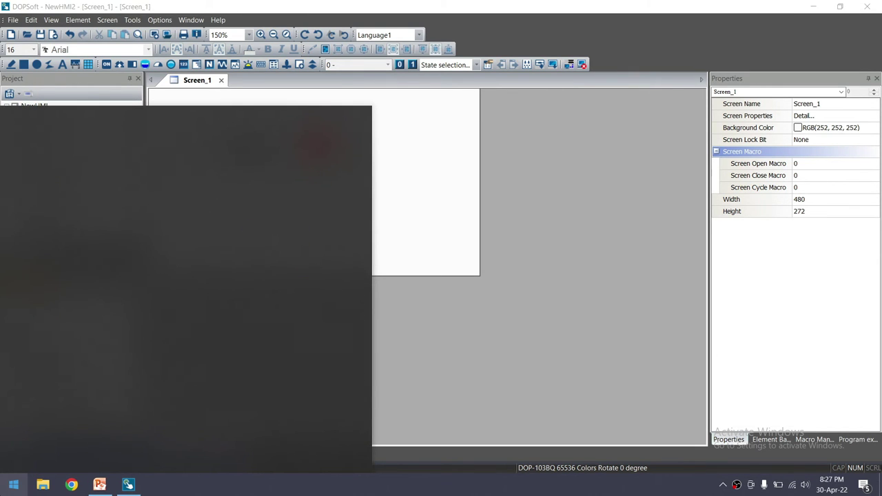
{"action": "type", "text": "wpl"}
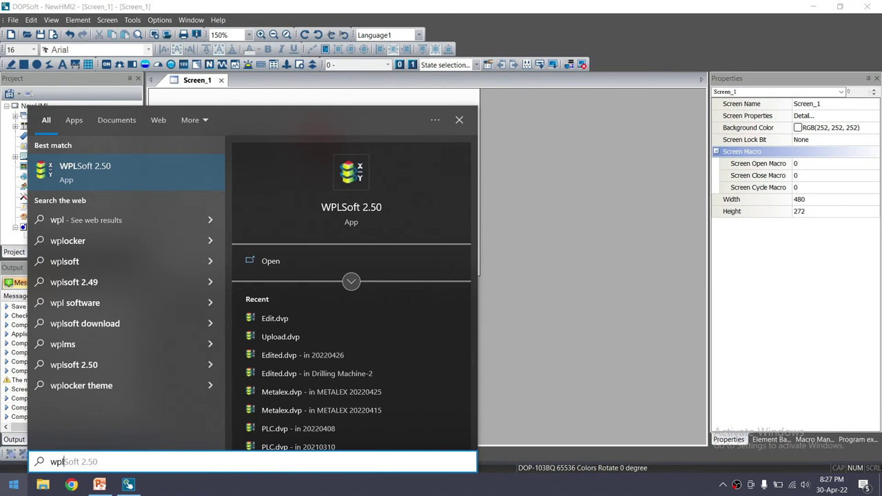
{"action": "left_click", "coordinate": [120, 180]}
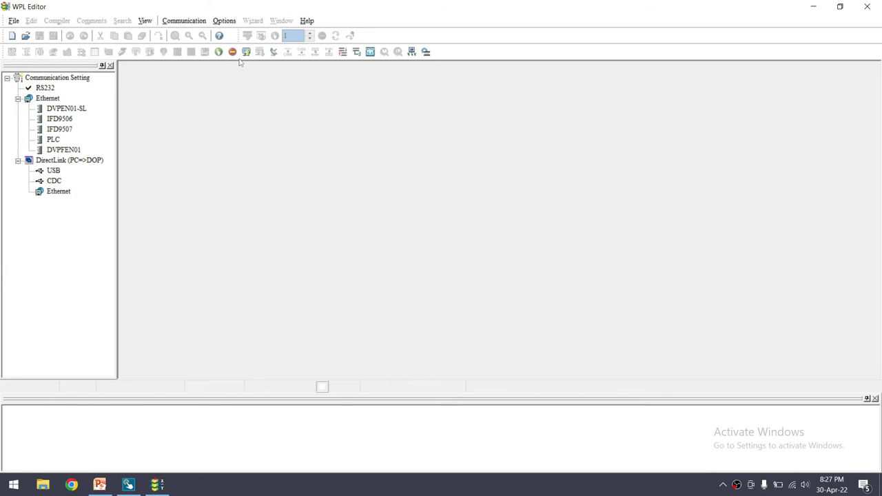
- Create a new PLC program titled test1 for the SS2 model, keeping the file name Dvp0
{"action": "left_click", "coordinate": [14, 20]}
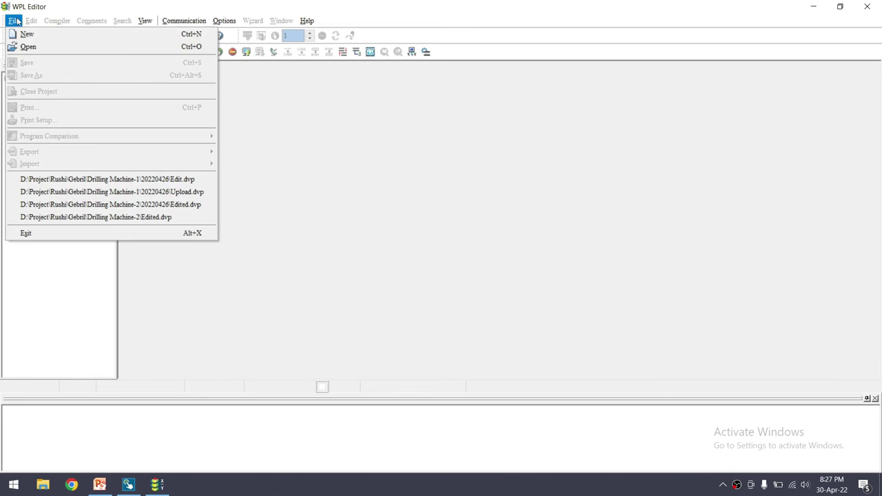
{"action": "left_click", "coordinate": [28, 34]}
{"action": "left_click", "coordinate": [400, 189]}
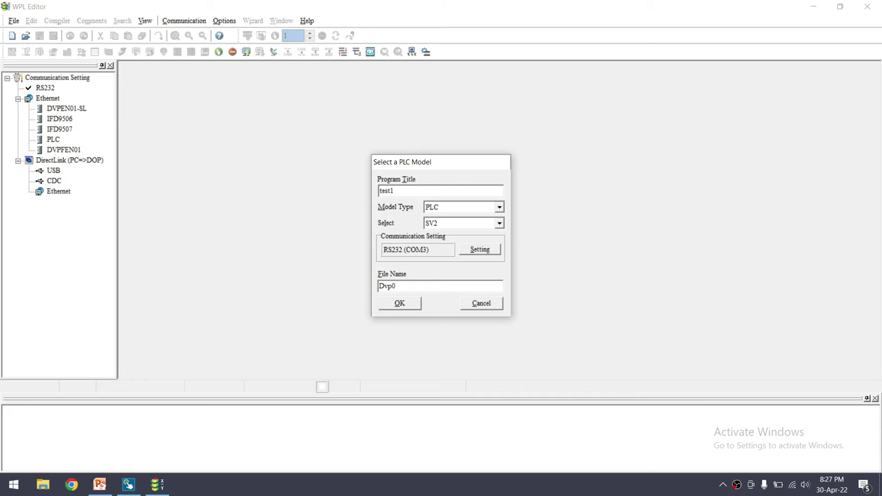
{"action": "left_click", "coordinate": [481, 222]}
{"action": "key", "text": "Up"}
{"action": "key", "text": "Up"}
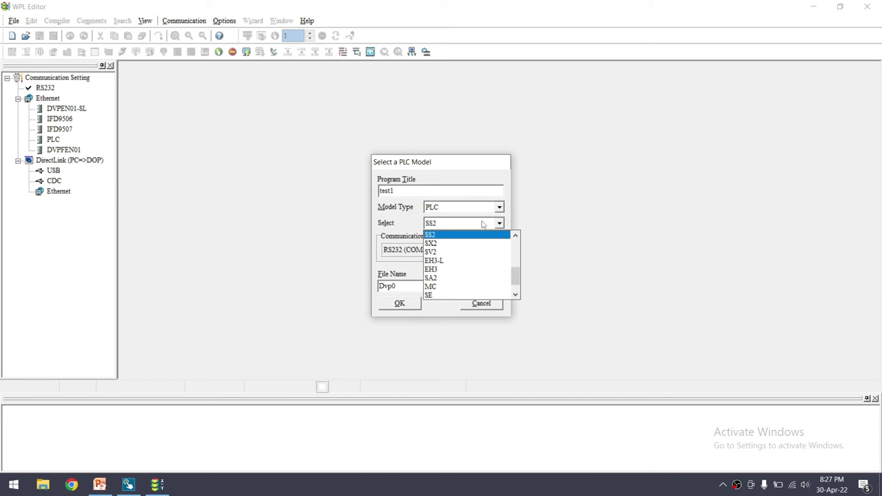
{"action": "left_click", "coordinate": [476, 236]}
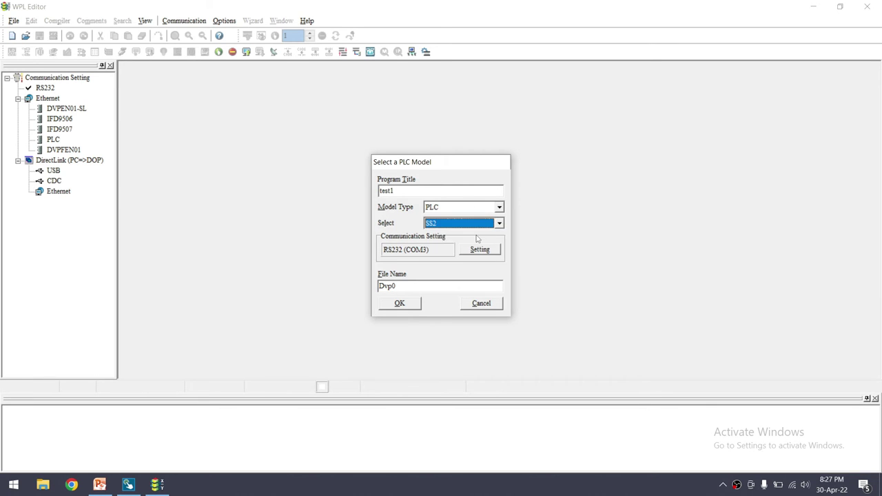
{"action": "left_click", "coordinate": [402, 306]}
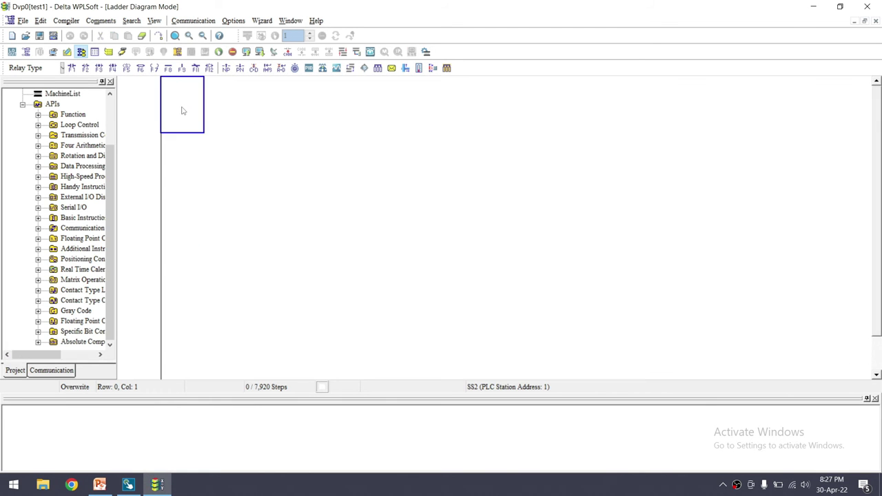
- Build the first ladder rung with a normally open M0 contact driving output coil Y0
{"action": "type", "text": "ld m0"}
{"action": "key", "text": "Return"}
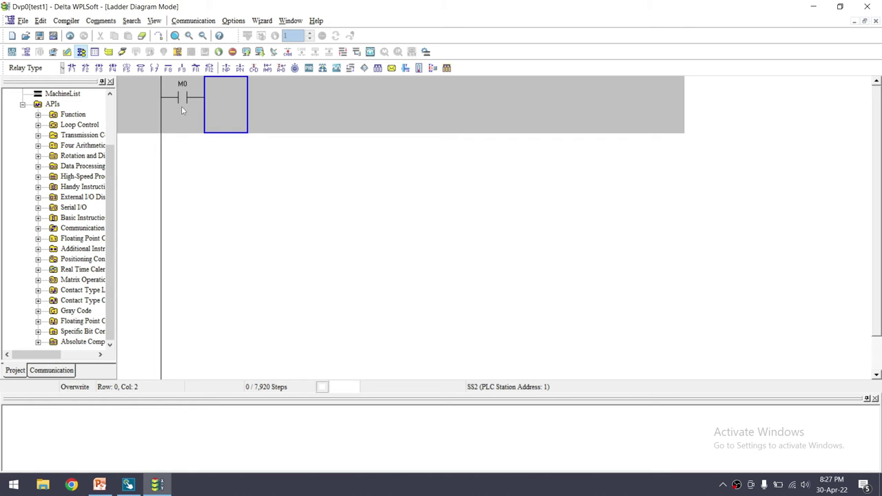
{"action": "type", "text": "out"}
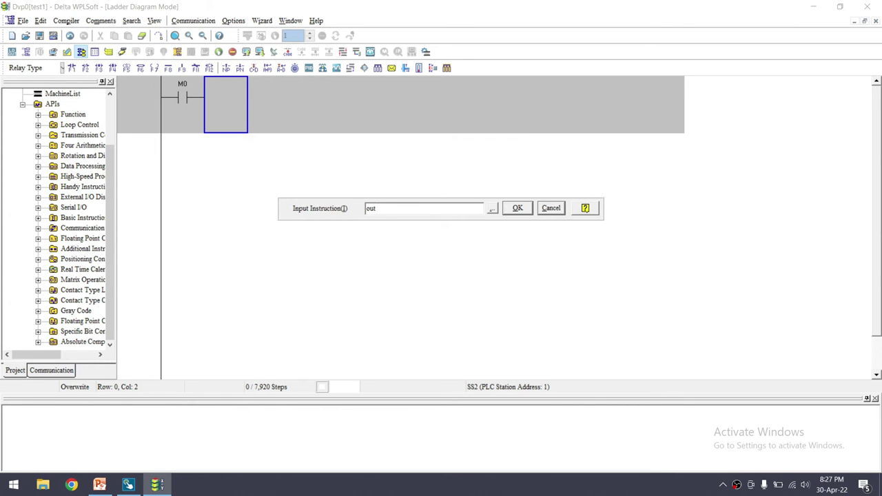
{"action": "type", "text": " y0"}
{"action": "key", "text": "Return"}
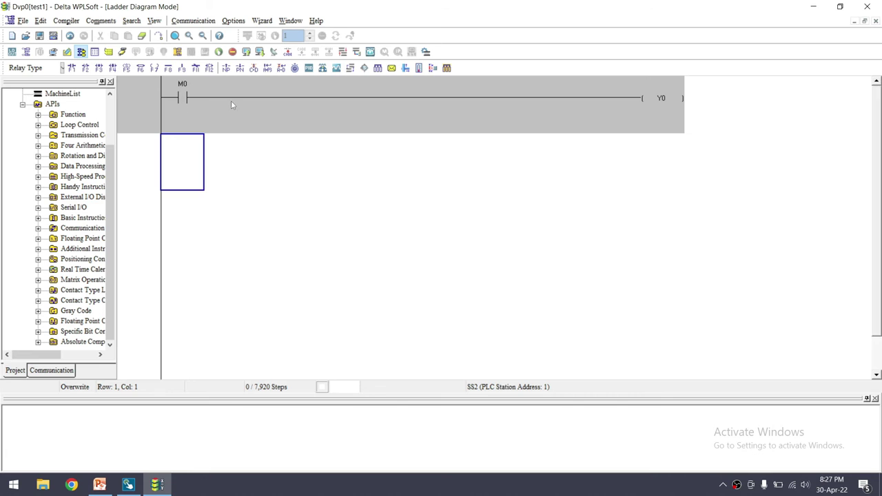
{"action": "left_click", "coordinate": [180, 107]}
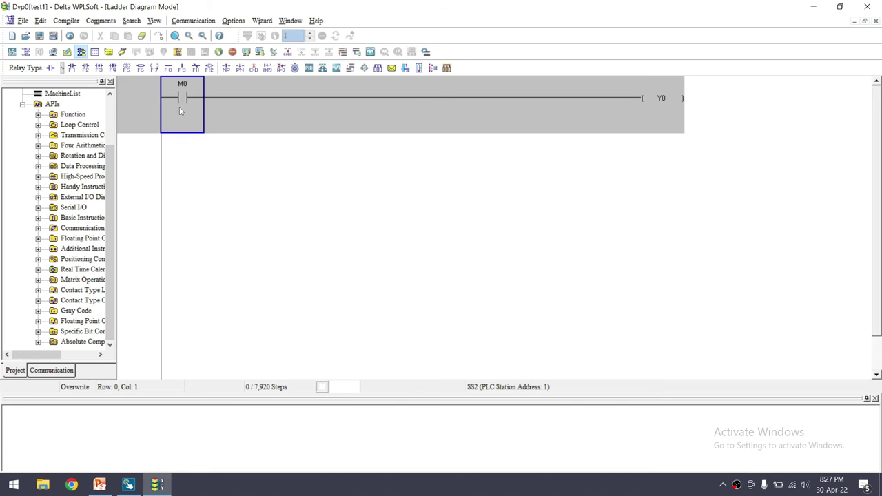
{"action": "left_click", "coordinate": [684, 115]}
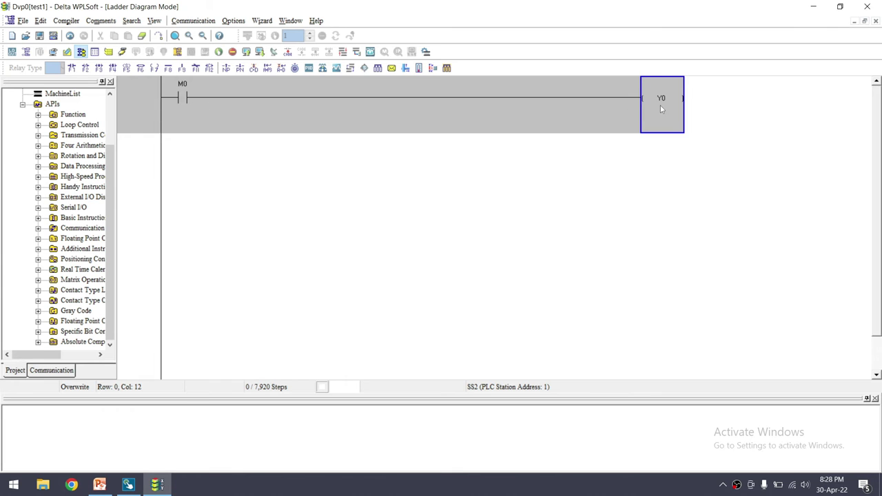
- Set the RS232 communication port to USB Serial Port (COM4), restore the default parameters, auto-detect the PLC, and apply the settings
{"action": "left_click", "coordinate": [245, 18]}
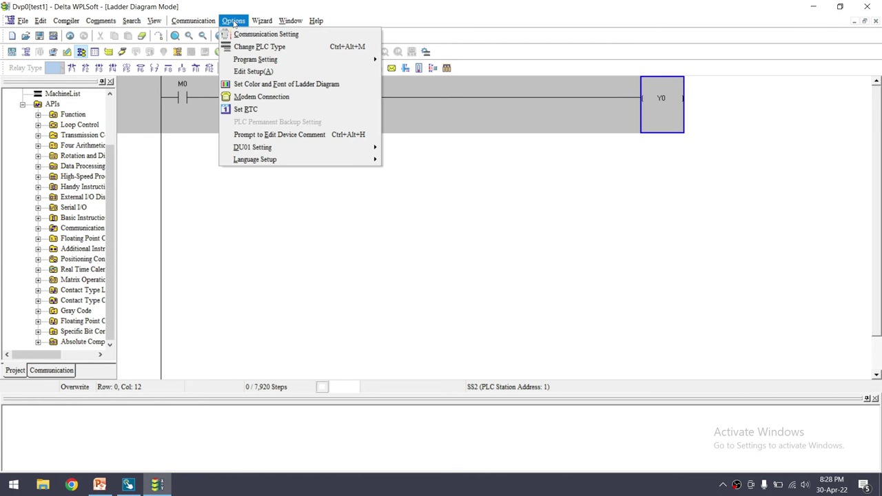
{"action": "key", "text": "Escape"}
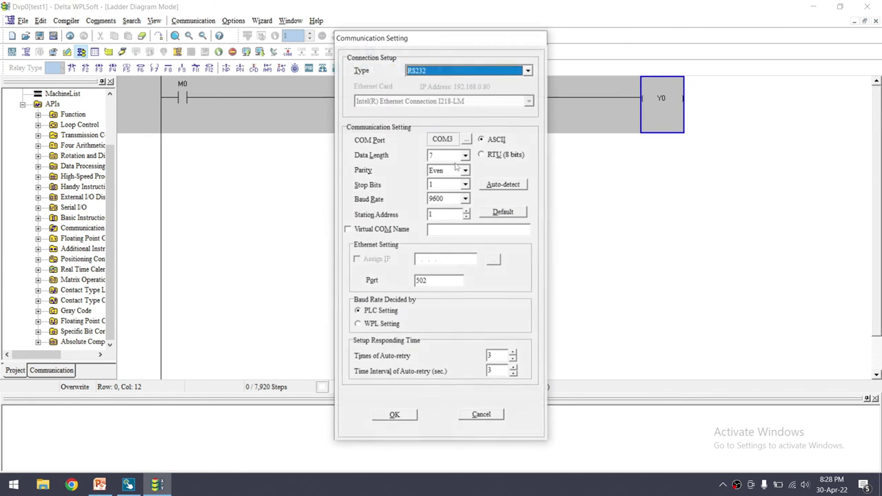
{"action": "left_click", "coordinate": [466, 140]}
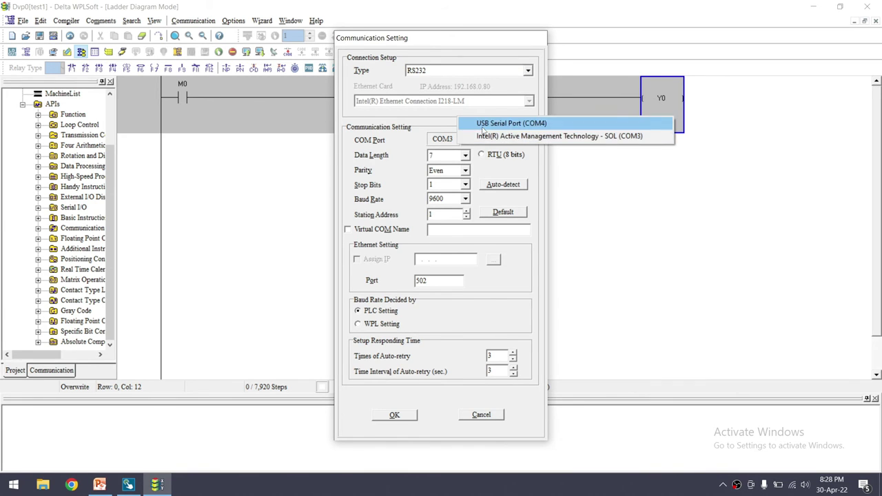
{"action": "left_click", "coordinate": [482, 124]}
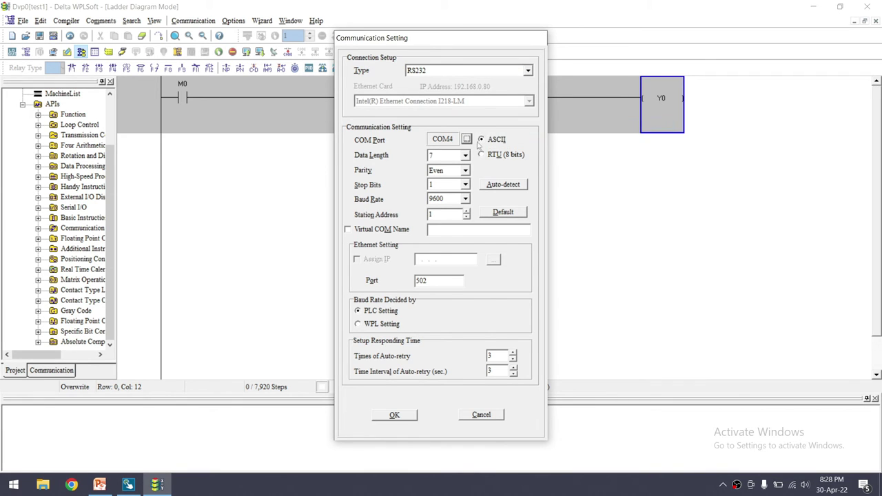
{"action": "left_click", "coordinate": [498, 215]}
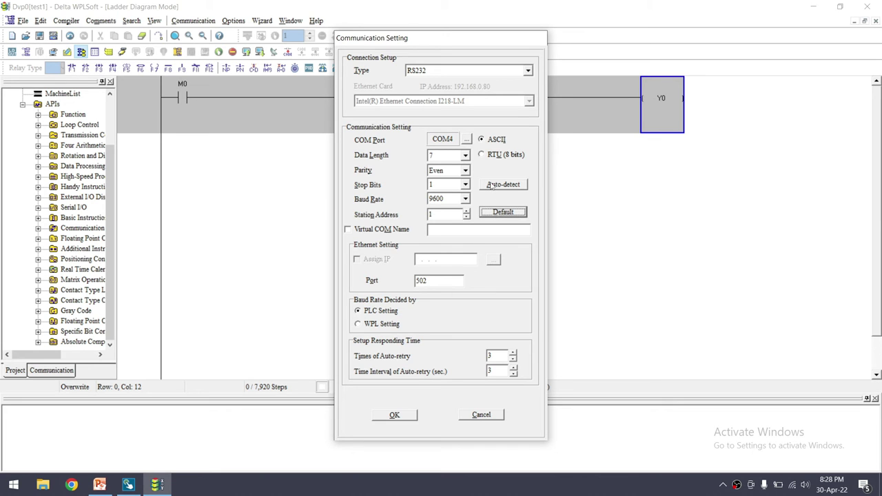
{"action": "left_click", "coordinate": [492, 186]}
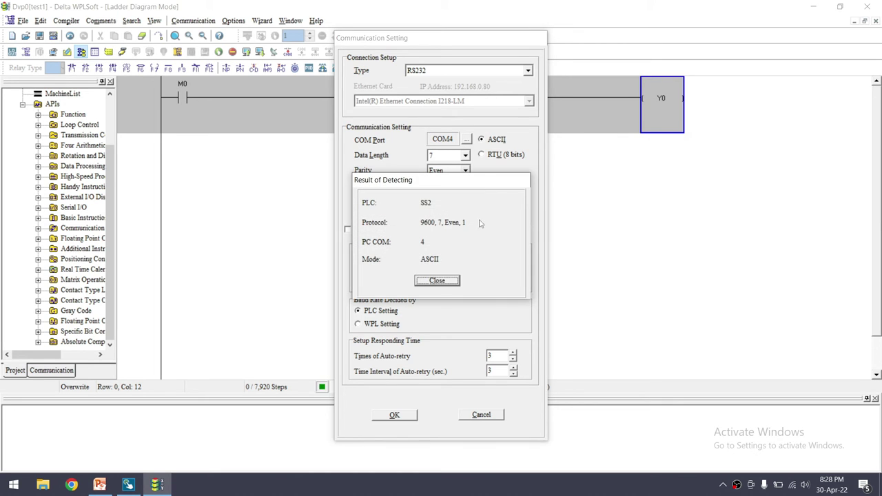
{"action": "left_click", "coordinate": [436, 281]}
{"action": "left_click", "coordinate": [397, 415]}
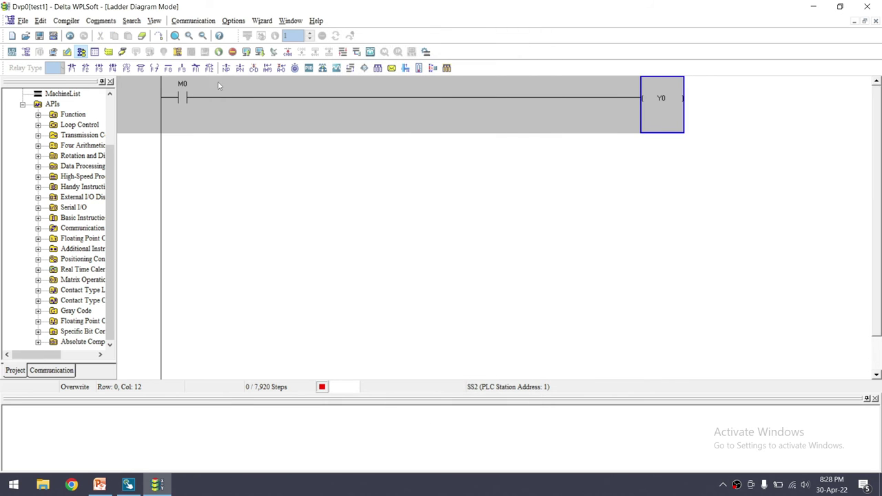
- Transfer the ladder program from PC to PLC, compiling it when asked
{"action": "left_click", "coordinate": [260, 52]}
{"action": "left_click", "coordinate": [493, 192]}
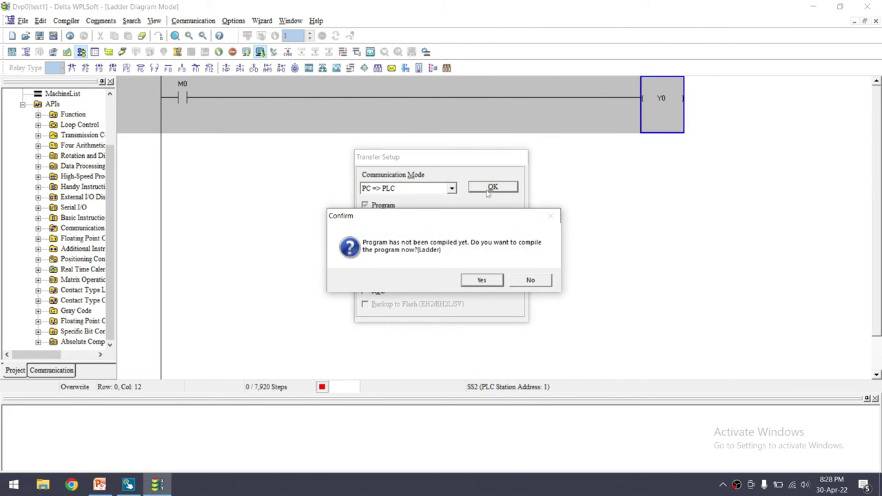
{"action": "left_click", "coordinate": [482, 283]}
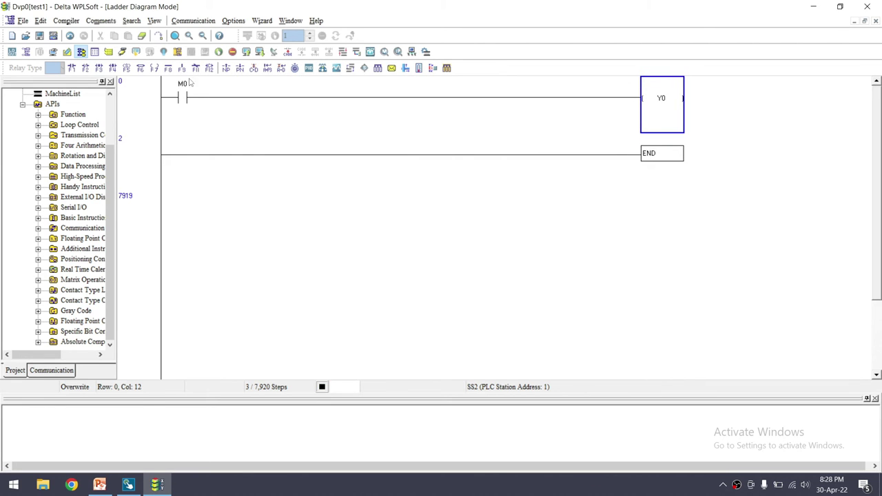
- Start online ladder monitoring and switch the PLC to Run mode, confirming the change
{"action": "left_click", "coordinate": [123, 53]}
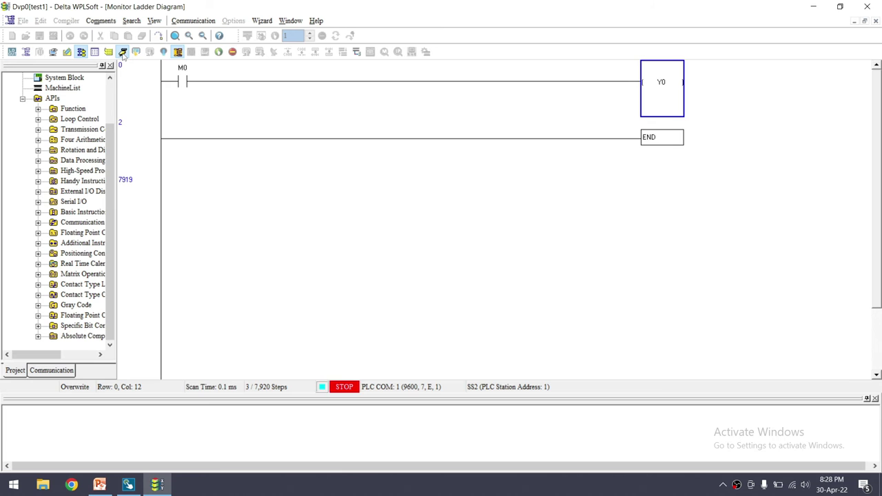
{"action": "left_click", "coordinate": [219, 53]}
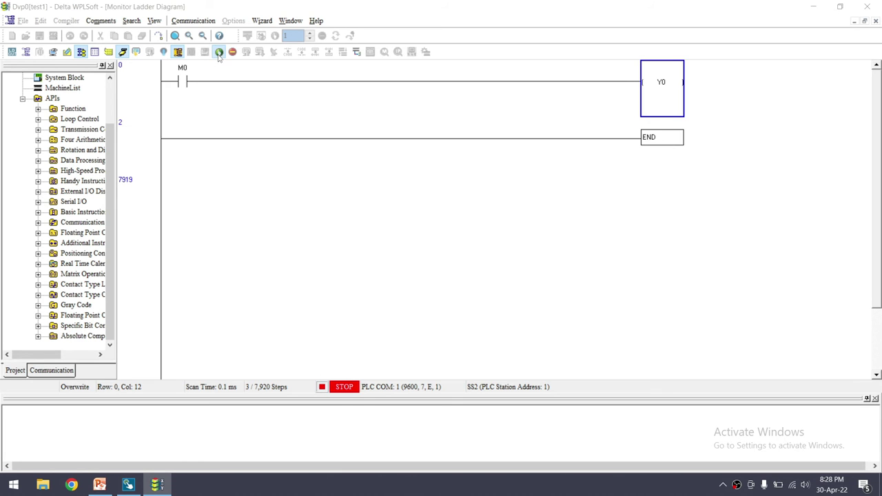
{"action": "left_click", "coordinate": [428, 282]}
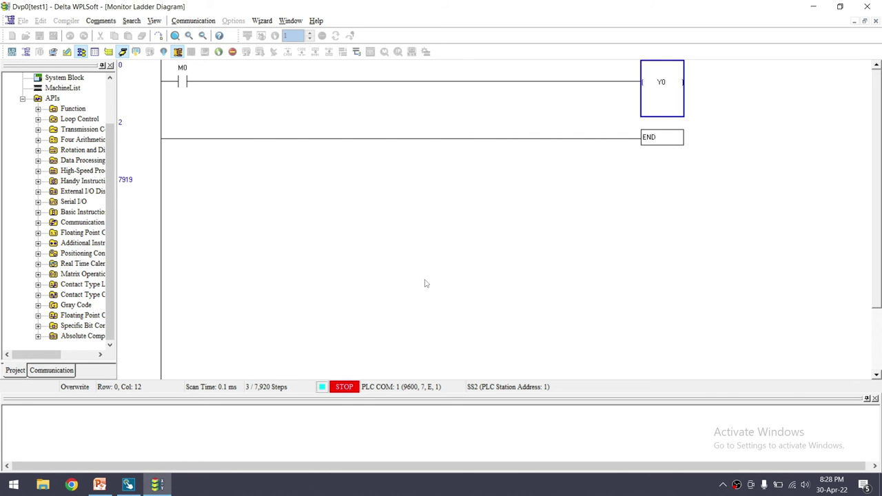